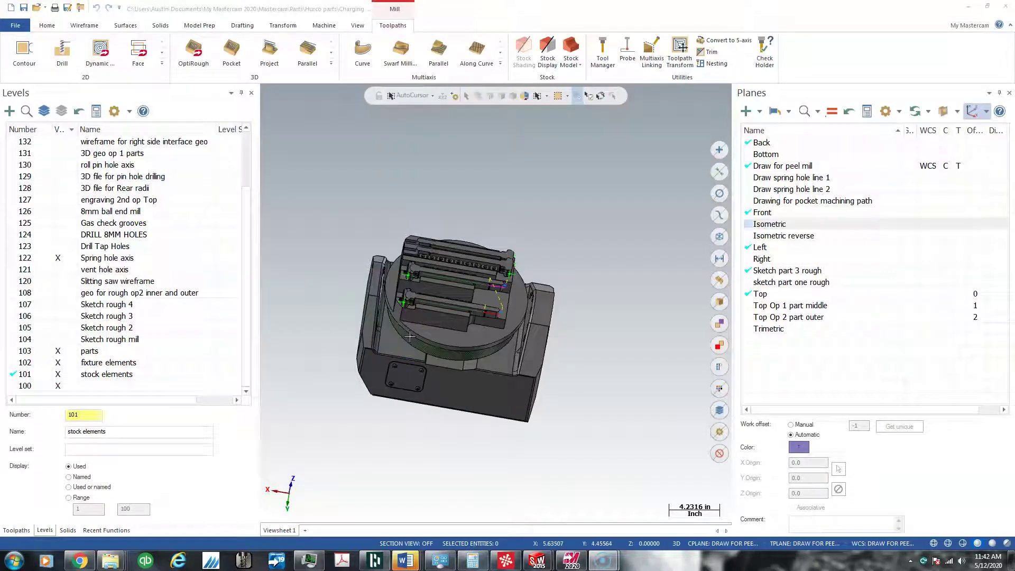
click(423, 279)
click(412, 364)
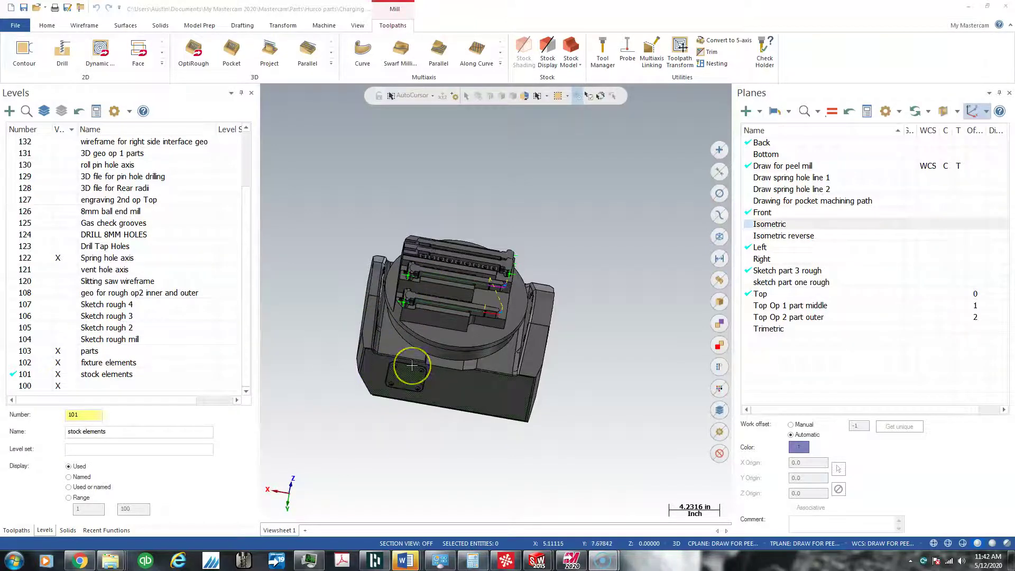
click(432, 349)
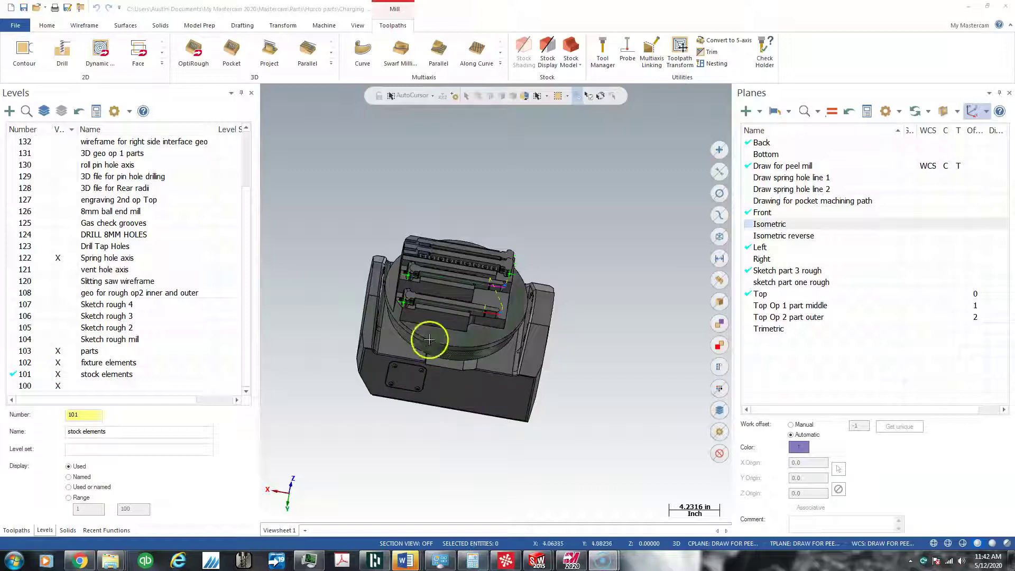
Step: Set the motion controller's rotation center to a point on the fixture on top of the rotary table
click(356, 26)
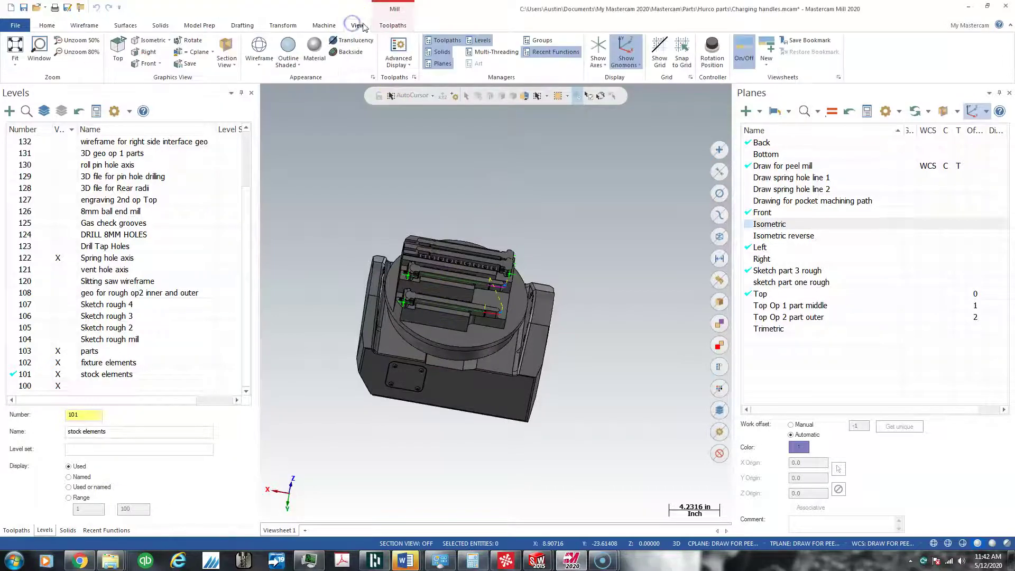
click(712, 54)
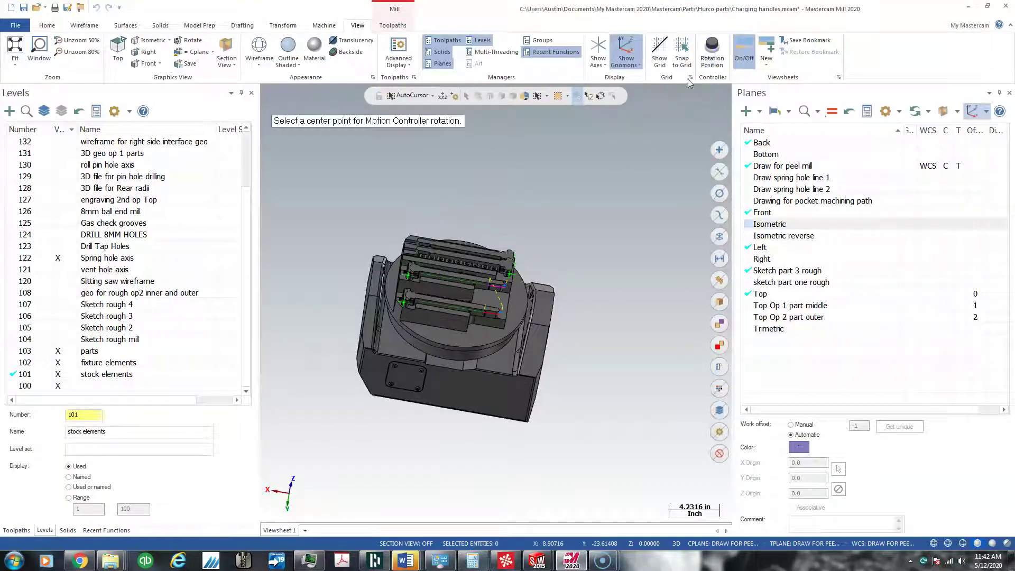
click(461, 301)
middle_drag(485, 259, 448, 260)
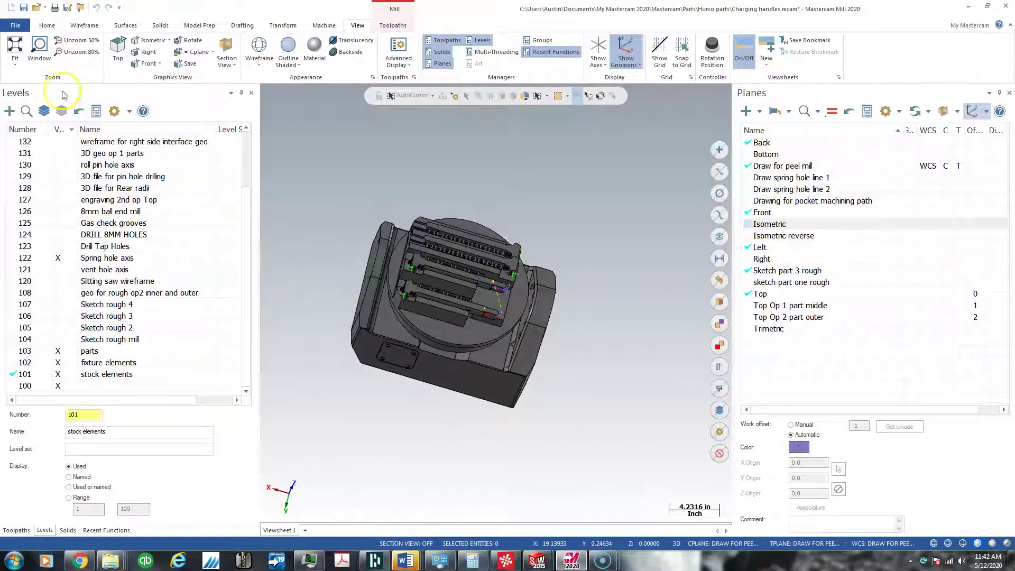
click(394, 273)
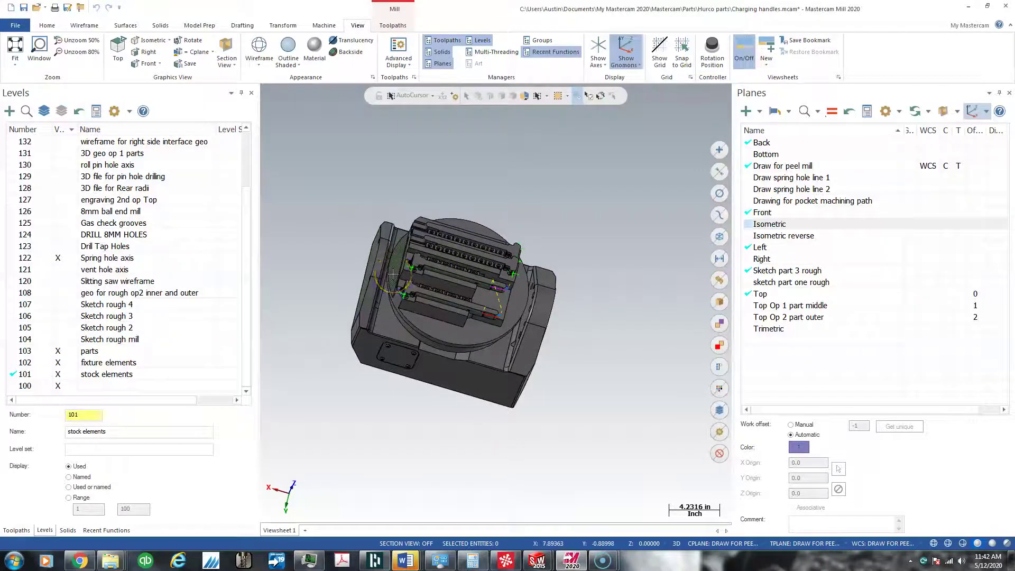
click(408, 238)
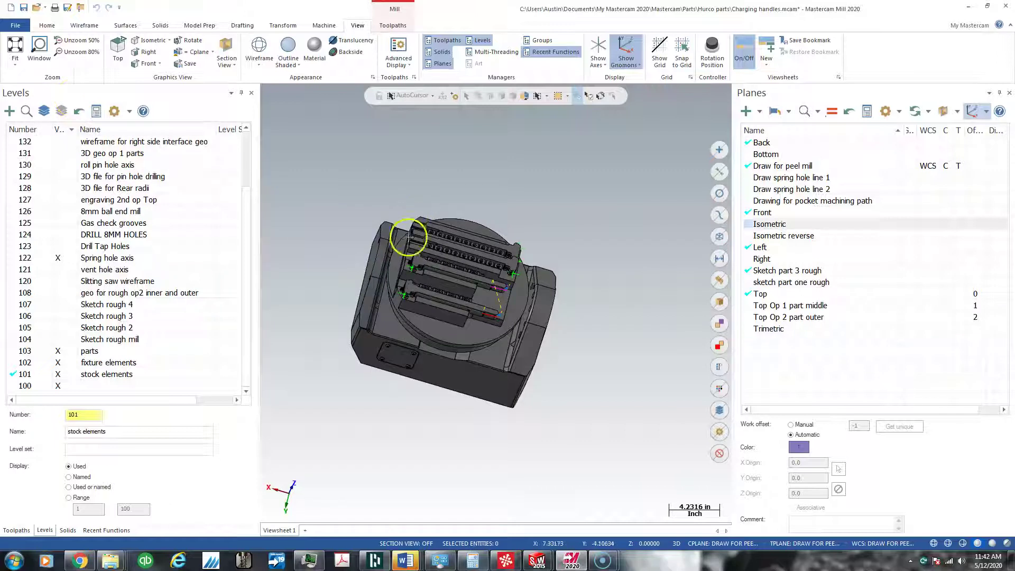
Step: Examine the Screen and View settings in the system configuration, including view transitions and middle-button behavior, leaving them unchanged
click(73, 52)
click(15, 25)
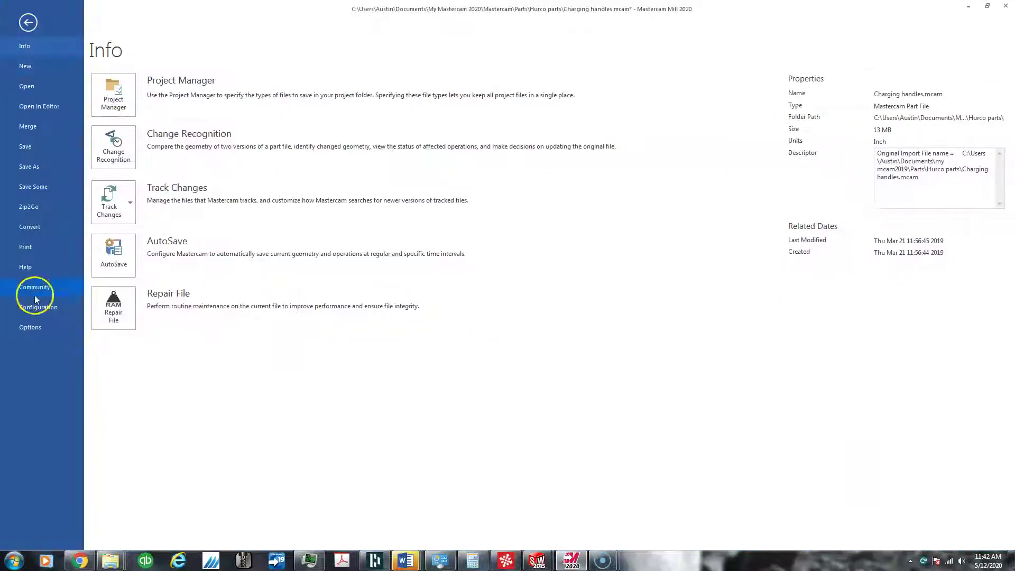
click(39, 313)
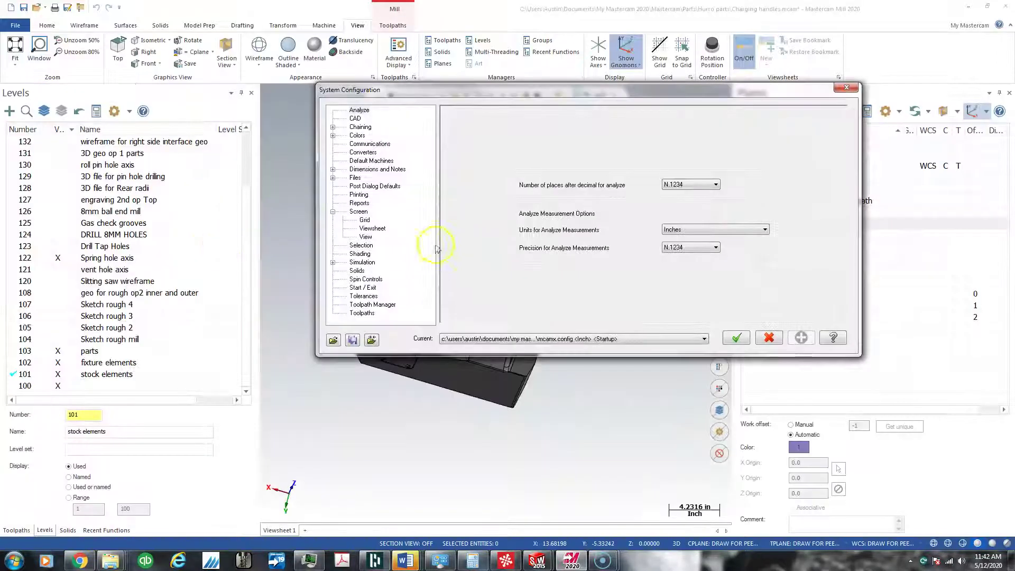
click(364, 238)
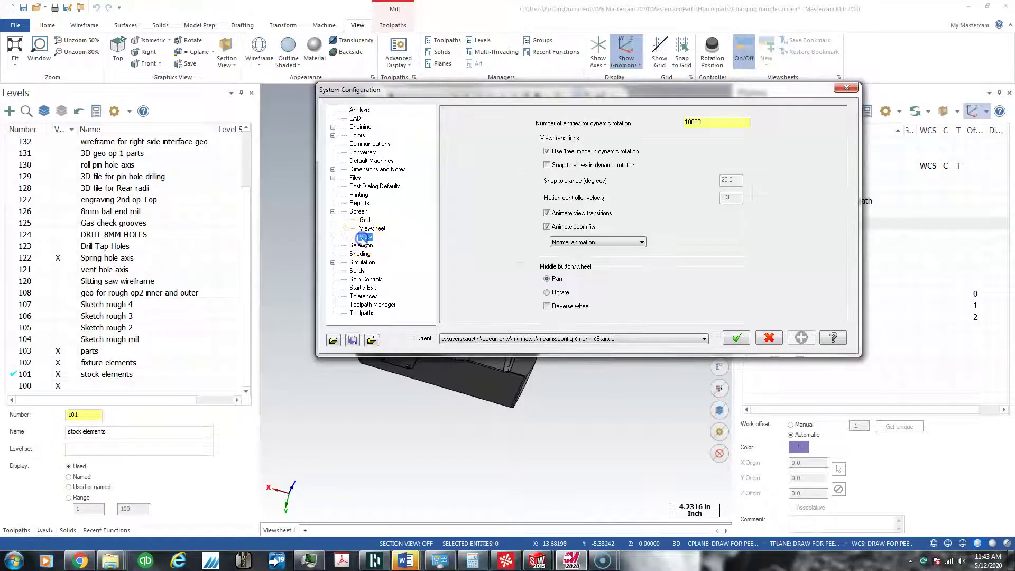
click(355, 212)
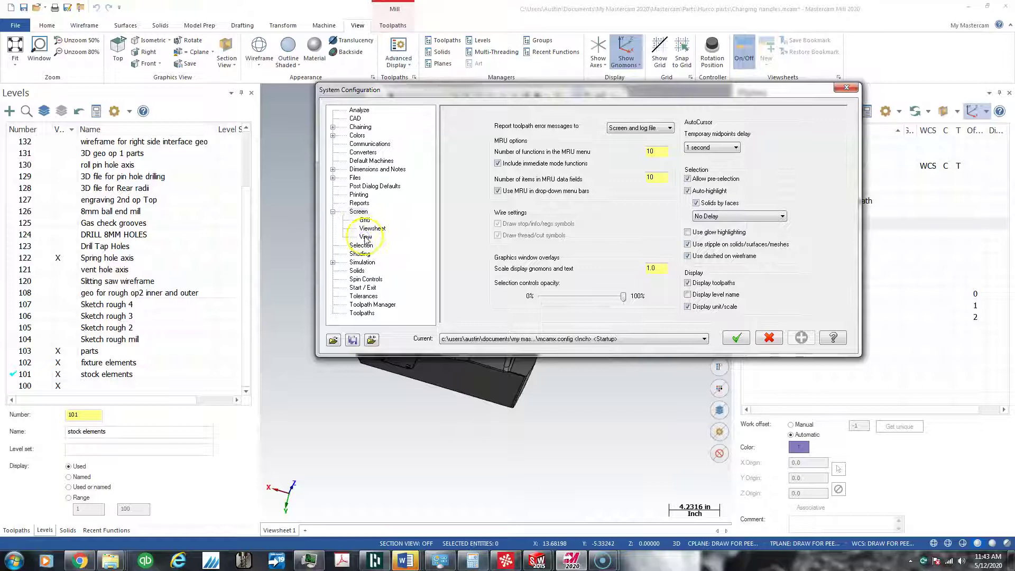
click(365, 238)
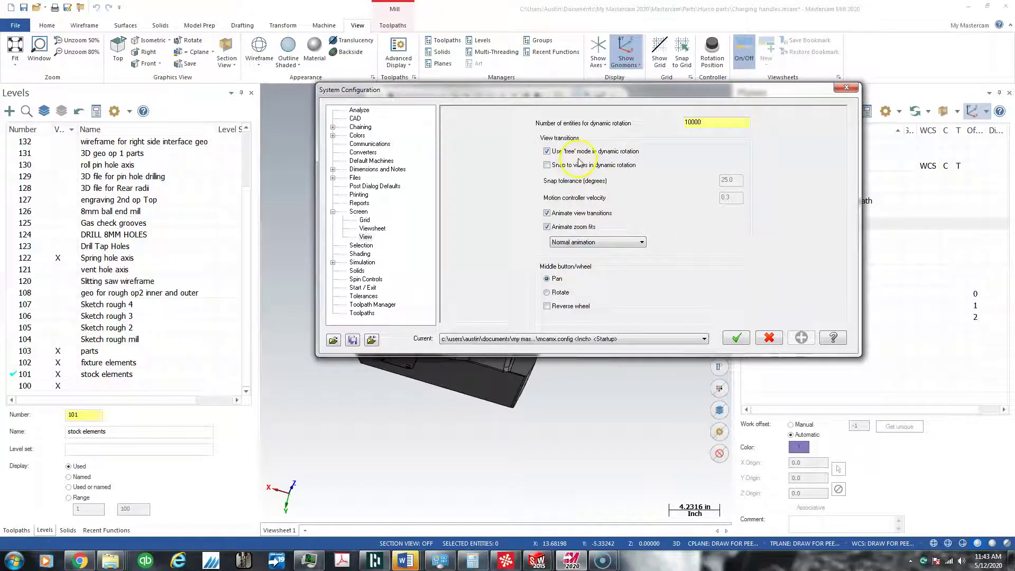
click(847, 87)
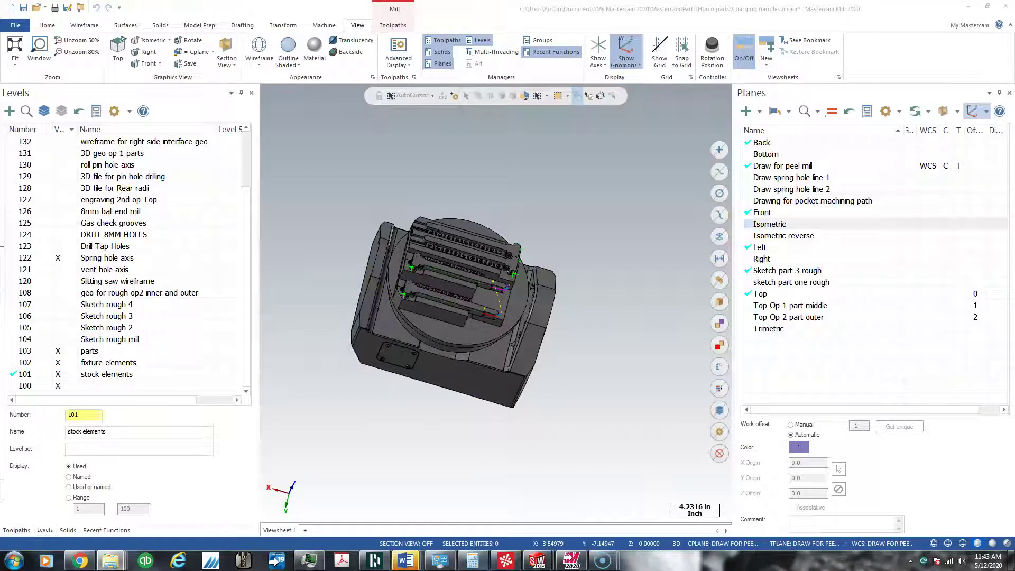
Step: Open the advanced settings of the SpaceMouse Pro from 3Dconnexion Home
drag(0, 265, 491, 220)
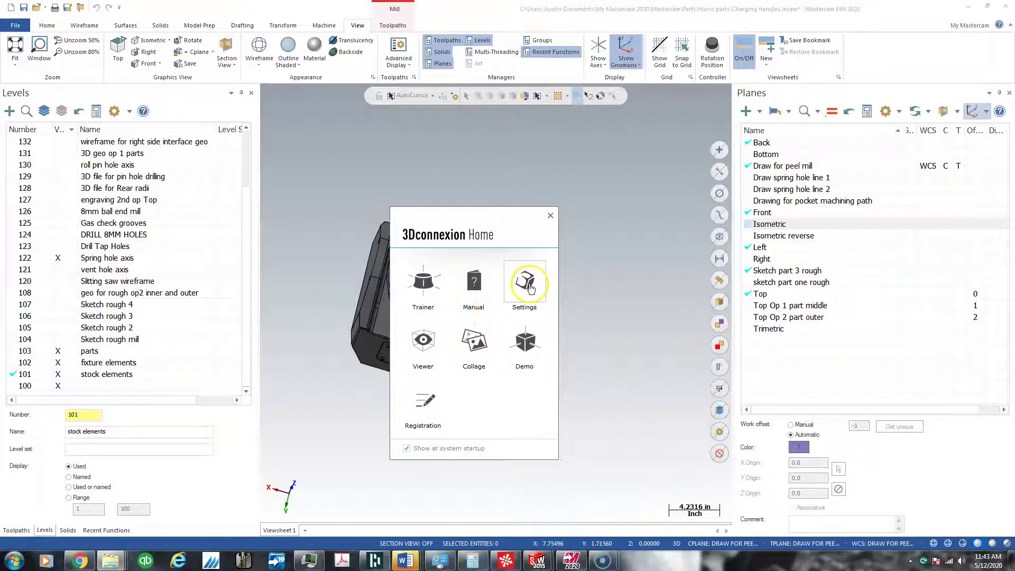
click(426, 295)
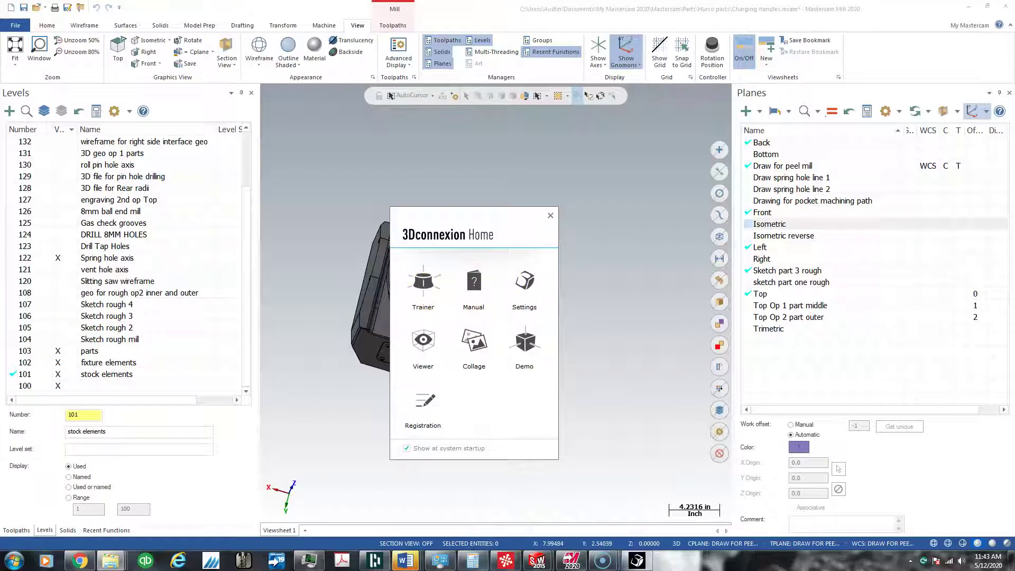
drag(474, 154, 575, 180)
click(474, 294)
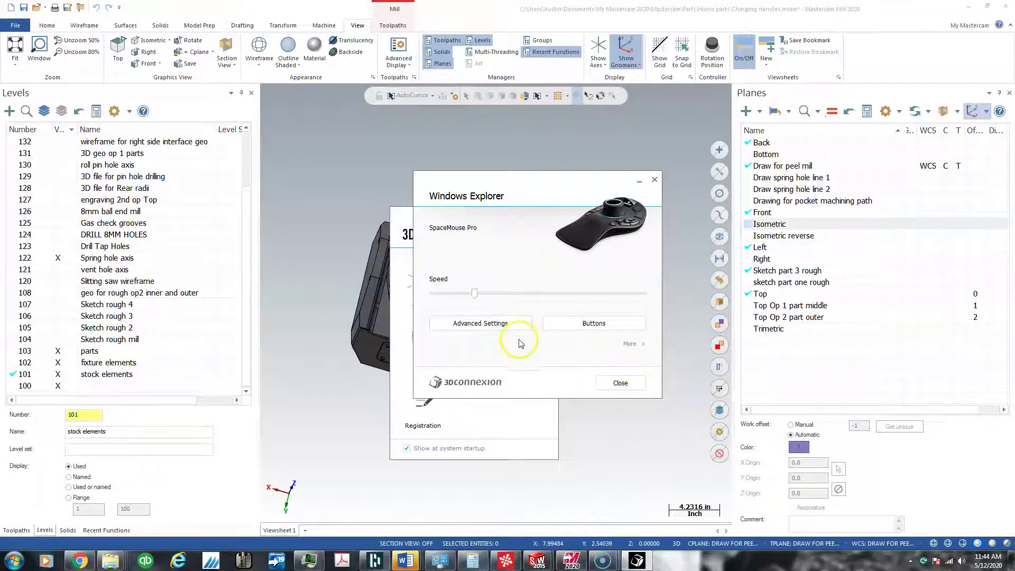
click(482, 321)
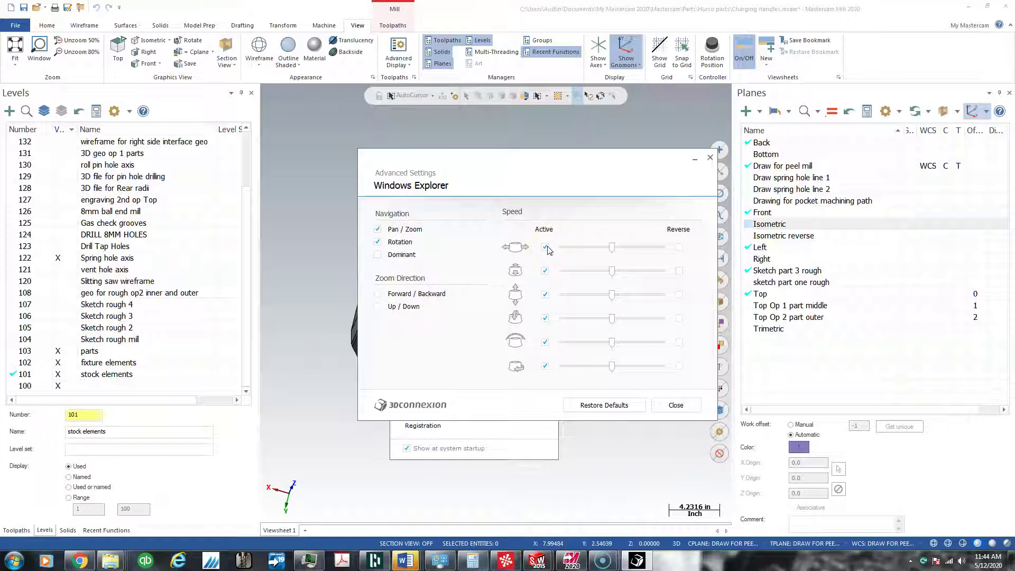
Step: Deactivate the SpaceMouse's Pan / Zoom and last rotation axis, lower the speed of the two remaining rotation axes, and close its settings
click(378, 230)
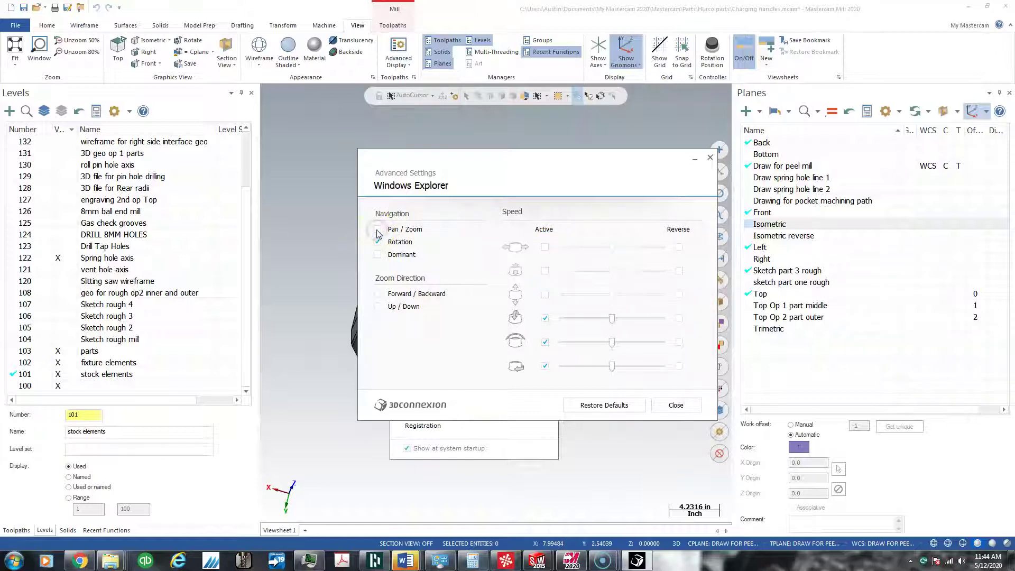
click(545, 367)
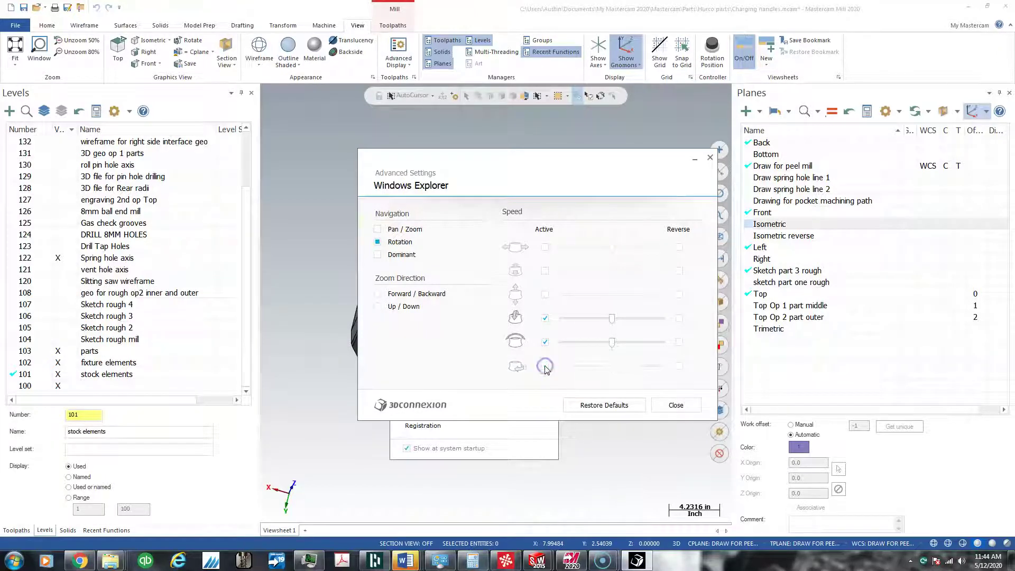
click(614, 345)
drag(590, 345, 600, 322)
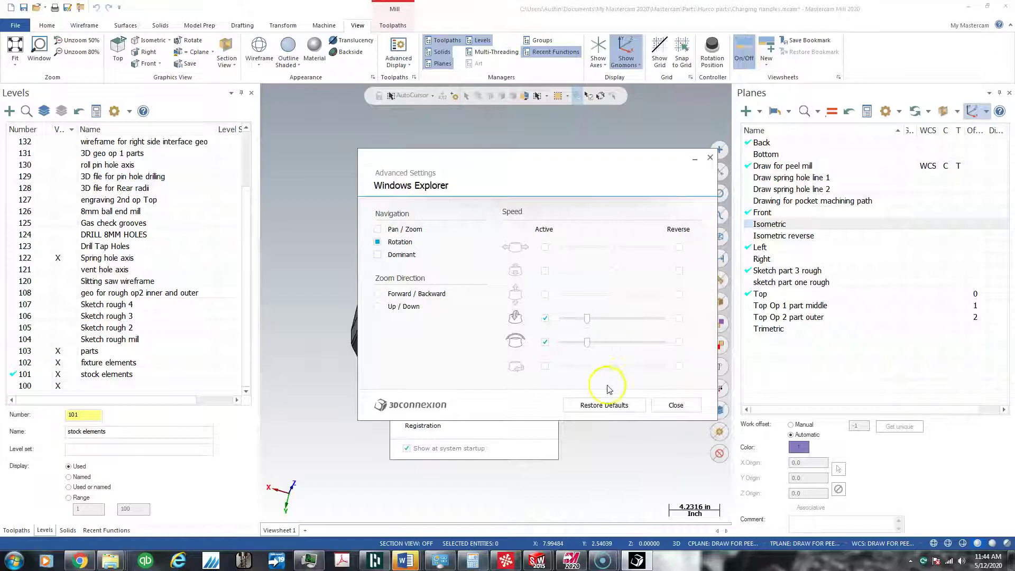
click(670, 403)
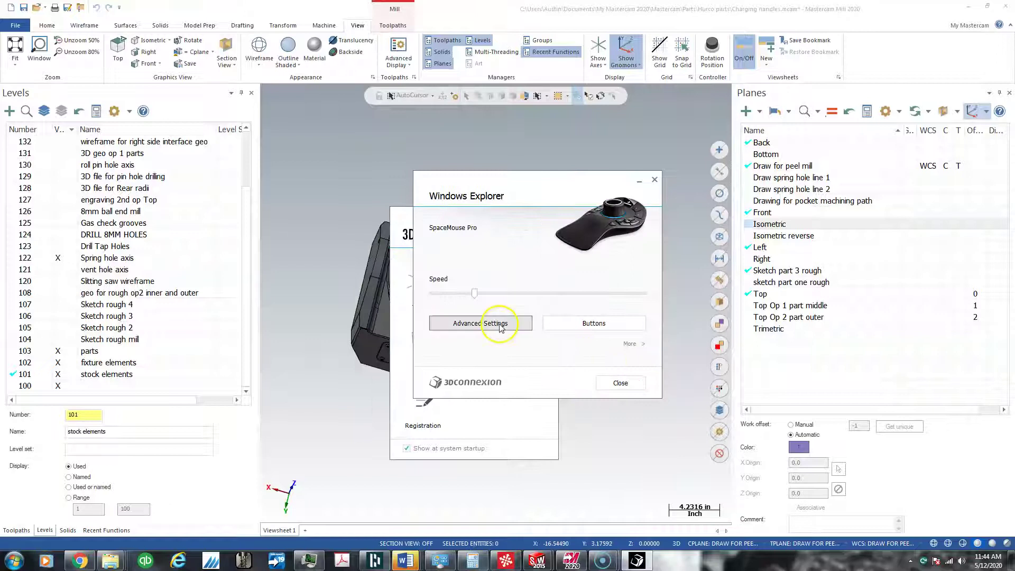
click(474, 295)
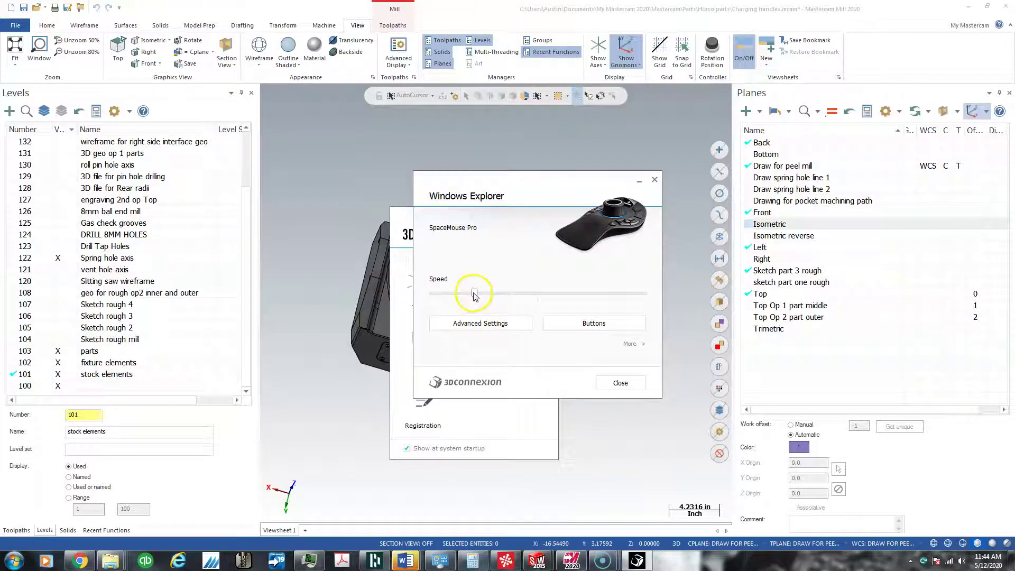
click(606, 383)
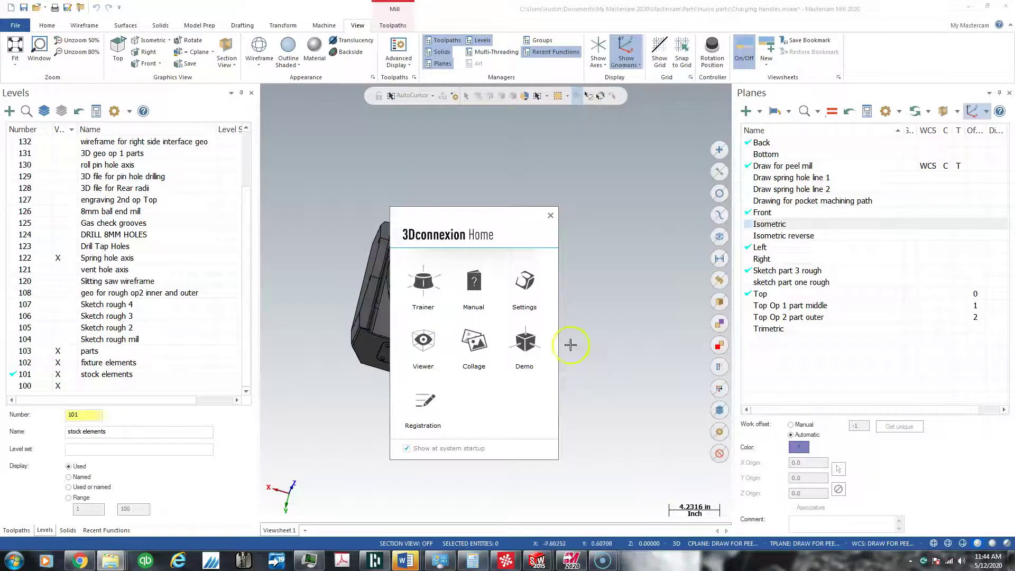
click(549, 216)
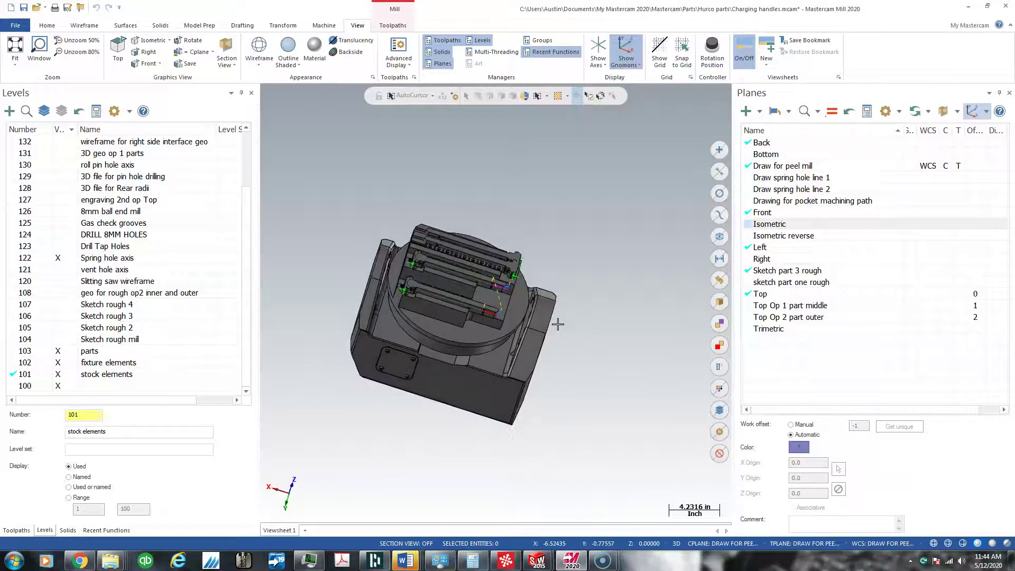
Step: Examine the rotary table, fixture and parts from several angles and distances, combining rotation, panning and zooming
middle_drag(570, 305, 467, 293)
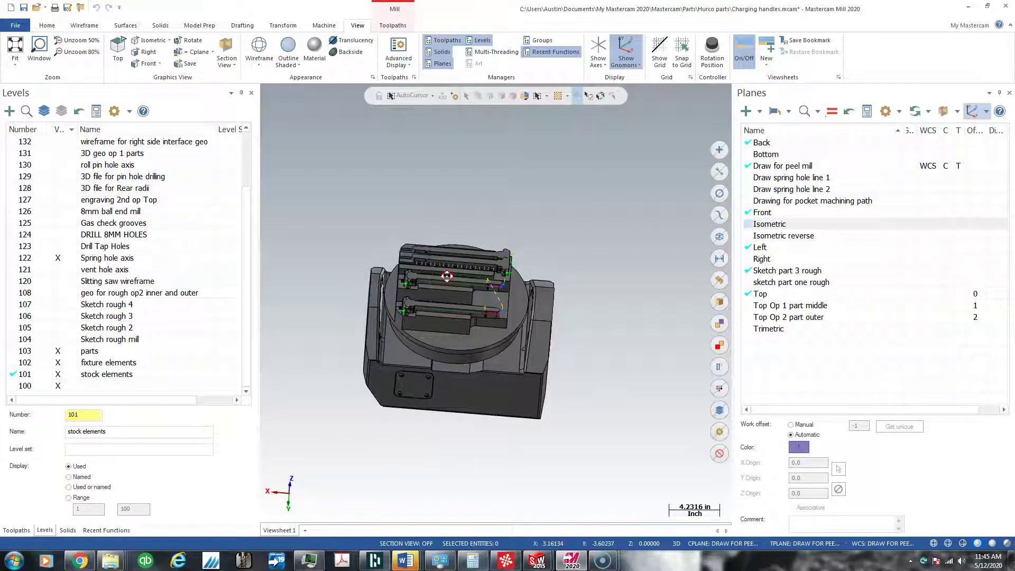
mouse_move(446, 276)
shift+middle_down()
mouse_move(369, 278)
mouse_move(612, 284)
mouse_move(417, 283)
mouse_move(400, 285)
mouse_move(501, 281)
mouse_move(387, 293)
mouse_move(457, 285)
shift+middle_up()
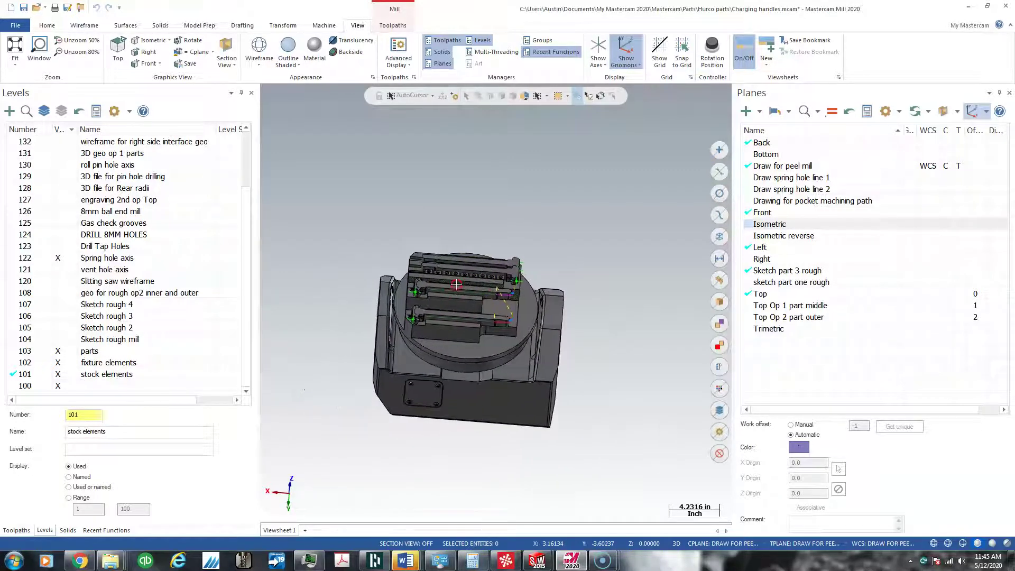
scroll(614, 229, up, 4)
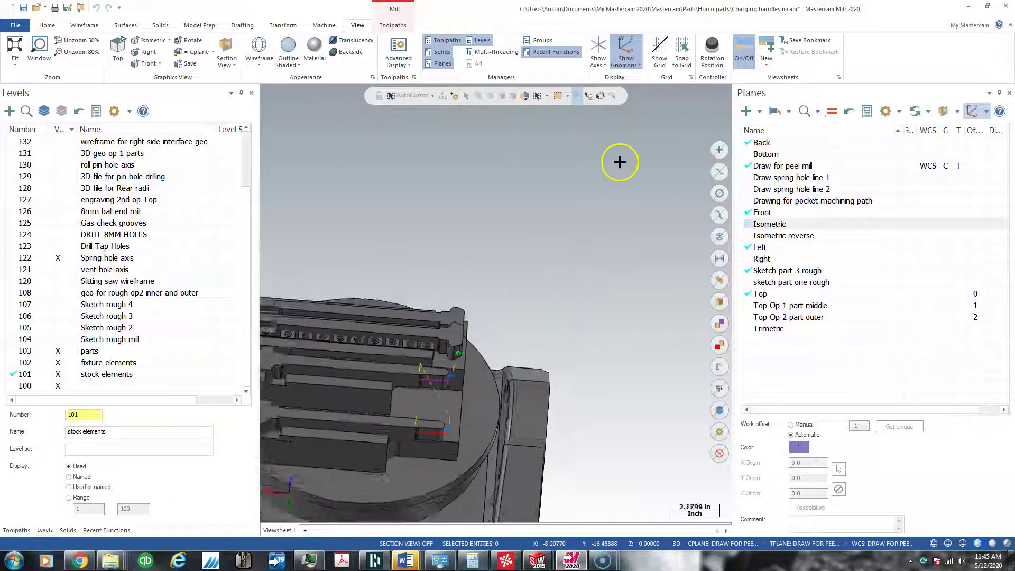
right_click(581, 232)
click(603, 293)
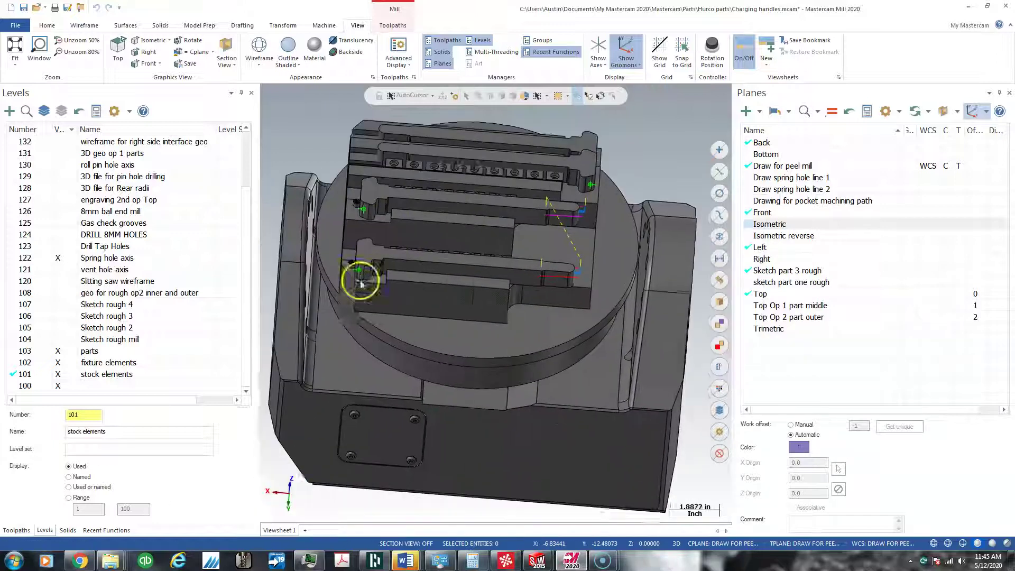
scroll(423, 220, down, 4)
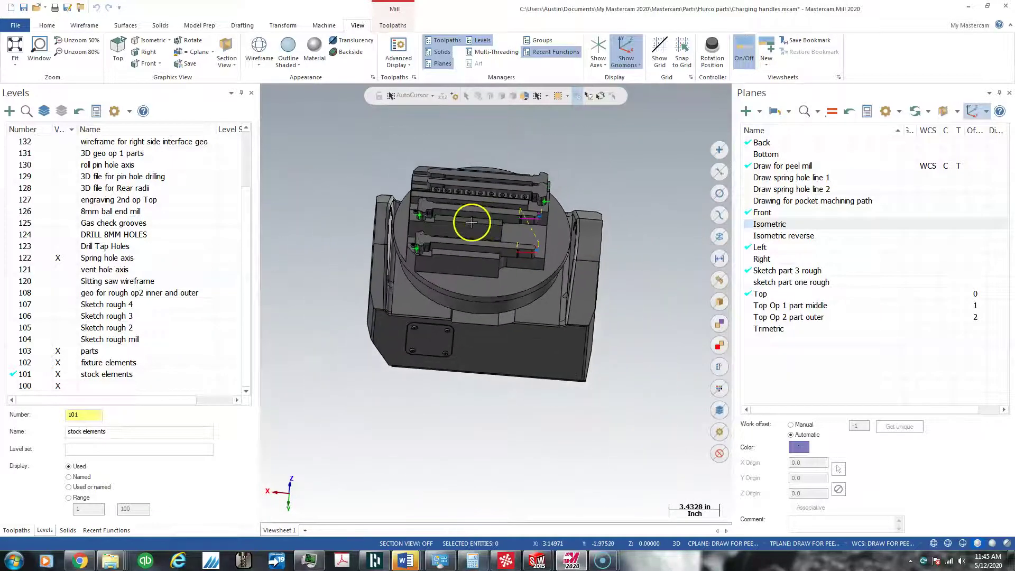
scroll(478, 221, up, 3)
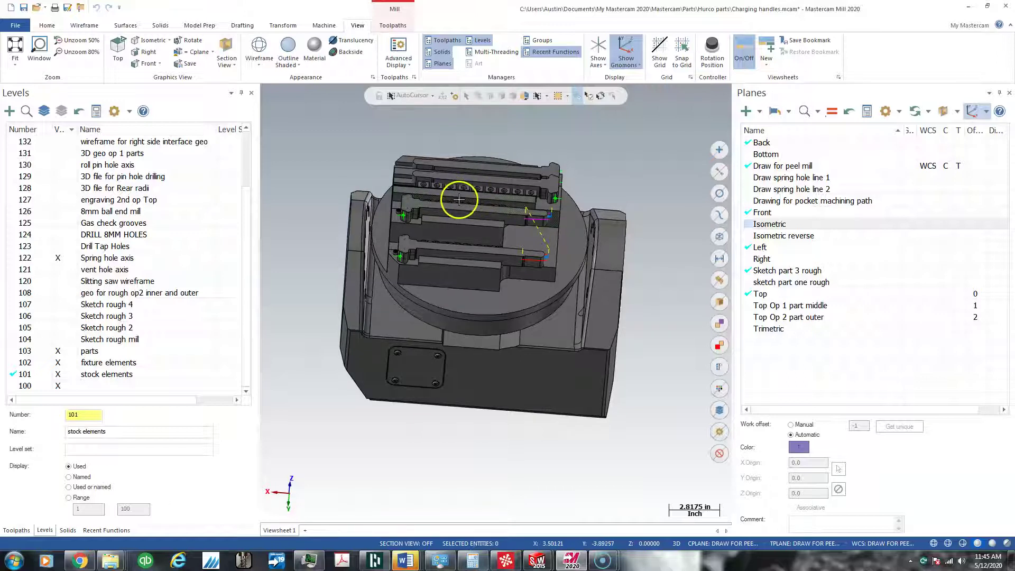
middle_drag(460, 213, 460, 213)
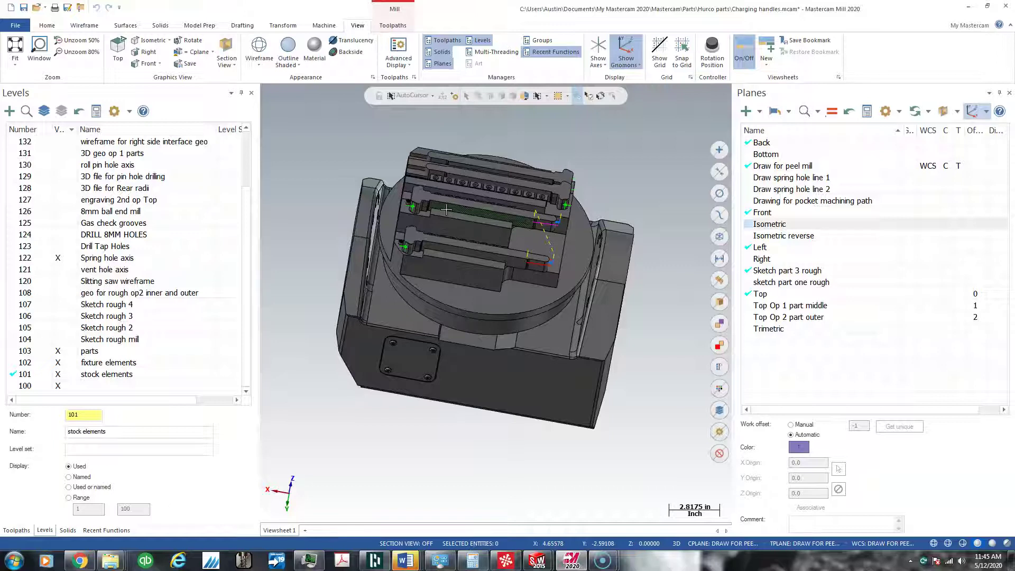
key(alt+Up)
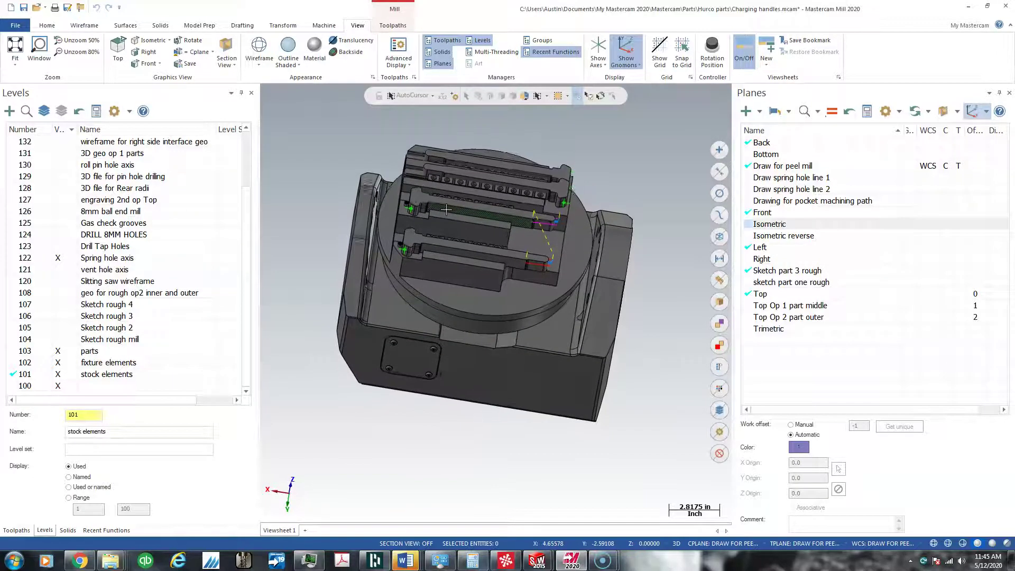
key(alt+Up)
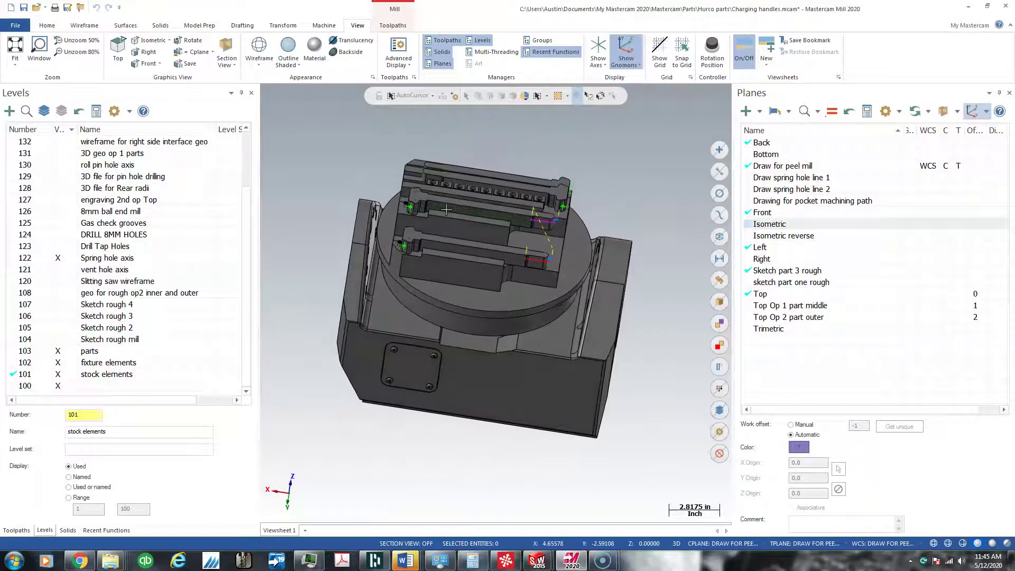
key(alt+Up)
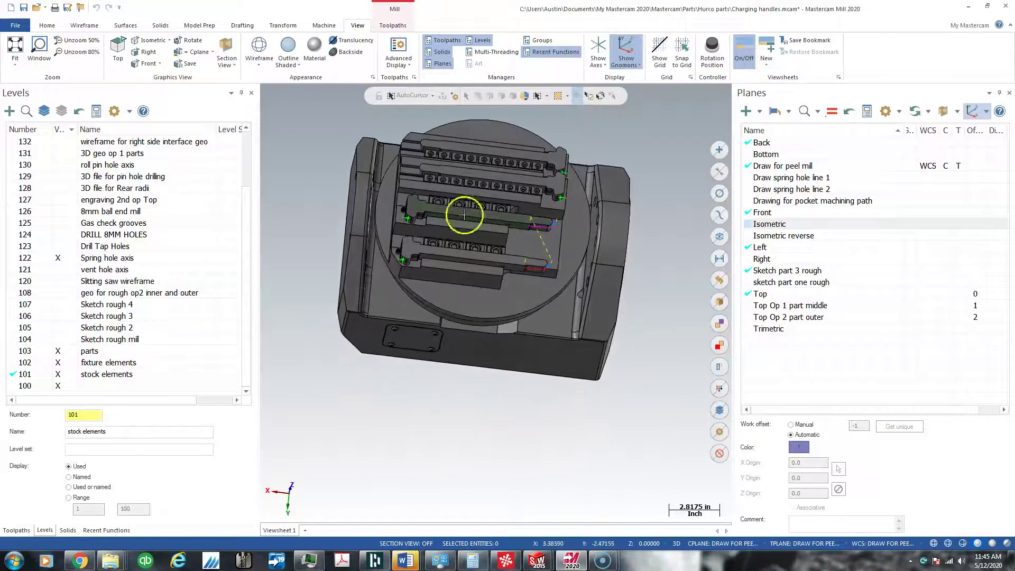
key(alt+Down)
middle_drag(478, 176, 489, 155)
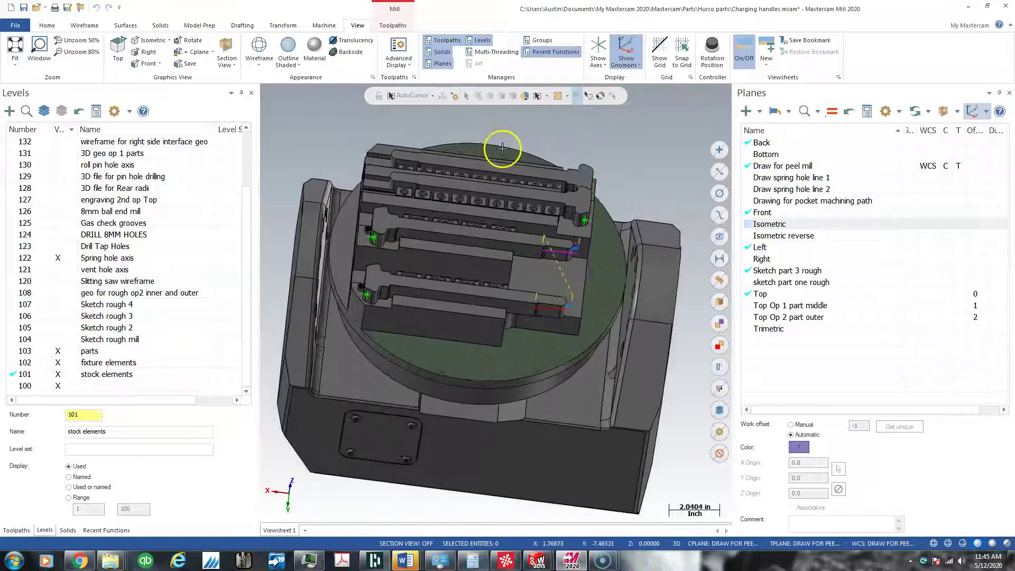
Step: Examine the fixture and parts on the rotary table from steeper and shallower tilt angles
scroll(503, 153, down, 1)
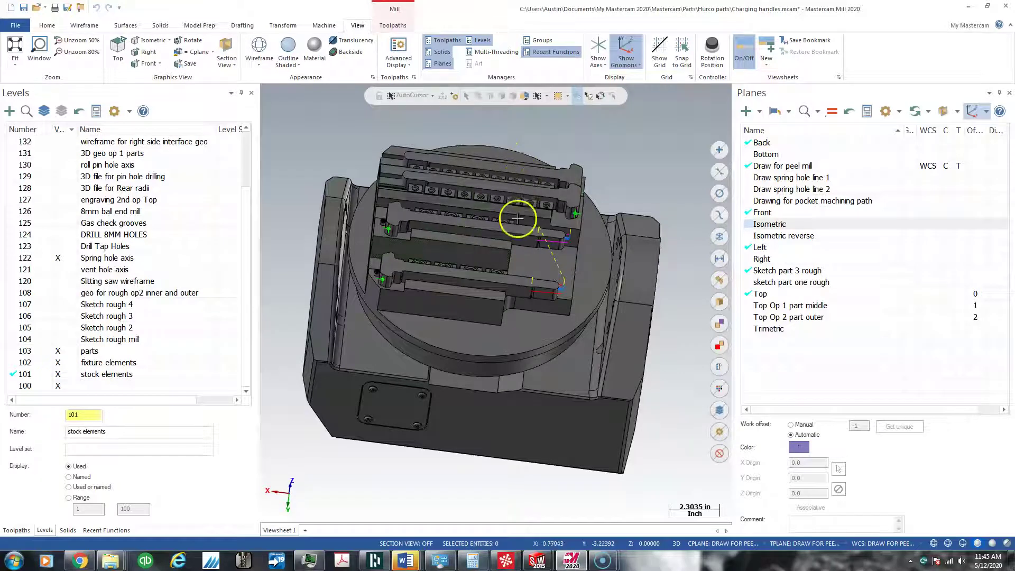
middle_drag(517, 220, 502, 195)
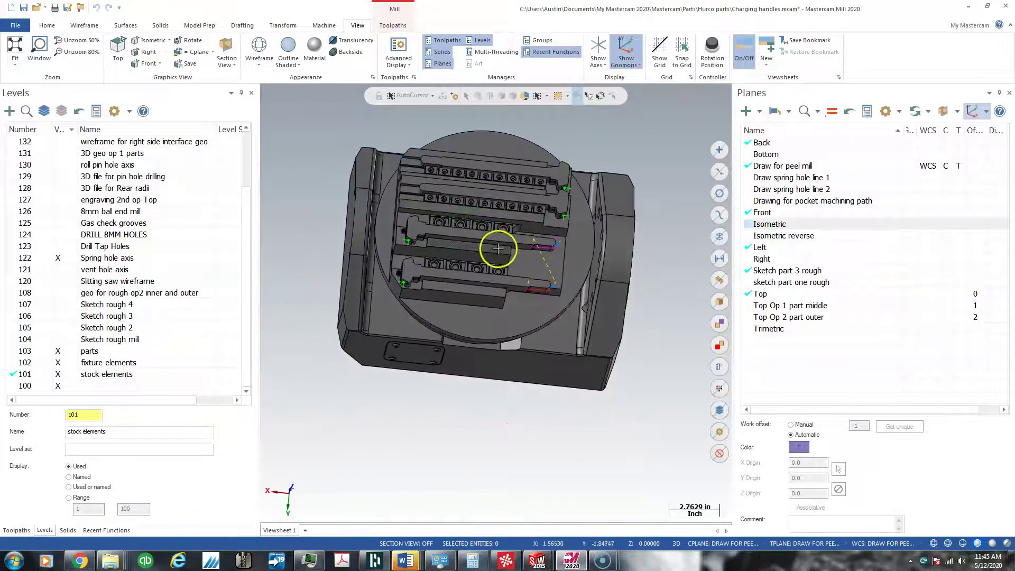
middle_drag(499, 249, 485, 268)
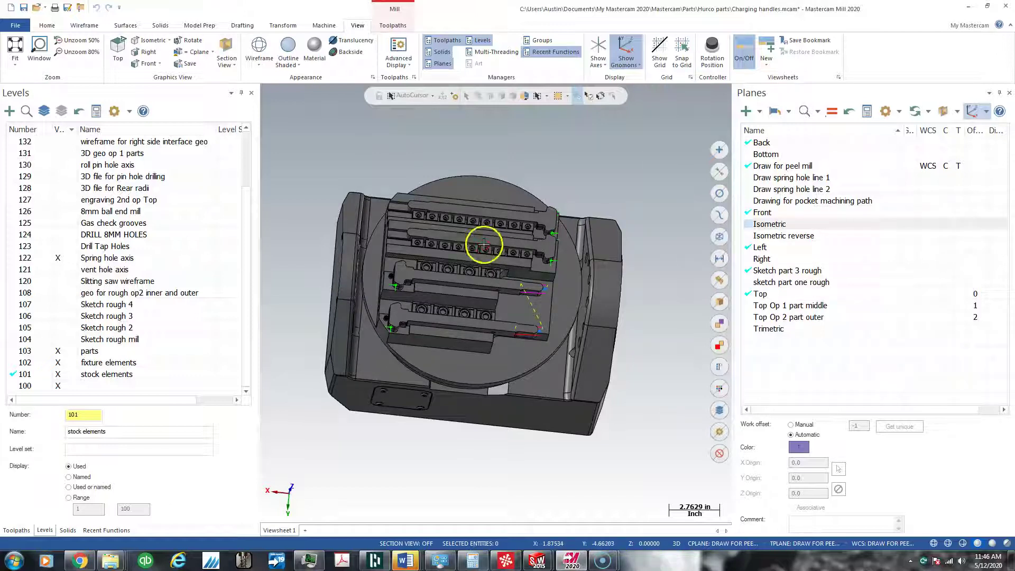
shift+middle_drag(484, 245, 469, 265)
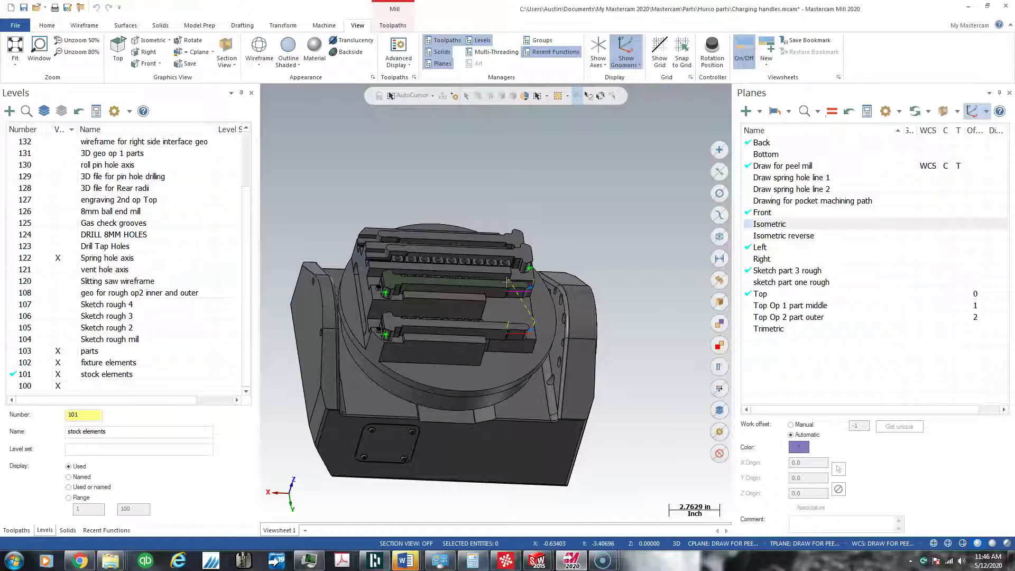
Step: Go back to the previous view, switch to the Right view, and align the view to the Drawing for pocket machining path plane
key(alt+p)
middle_drag(512, 299, 512, 299)
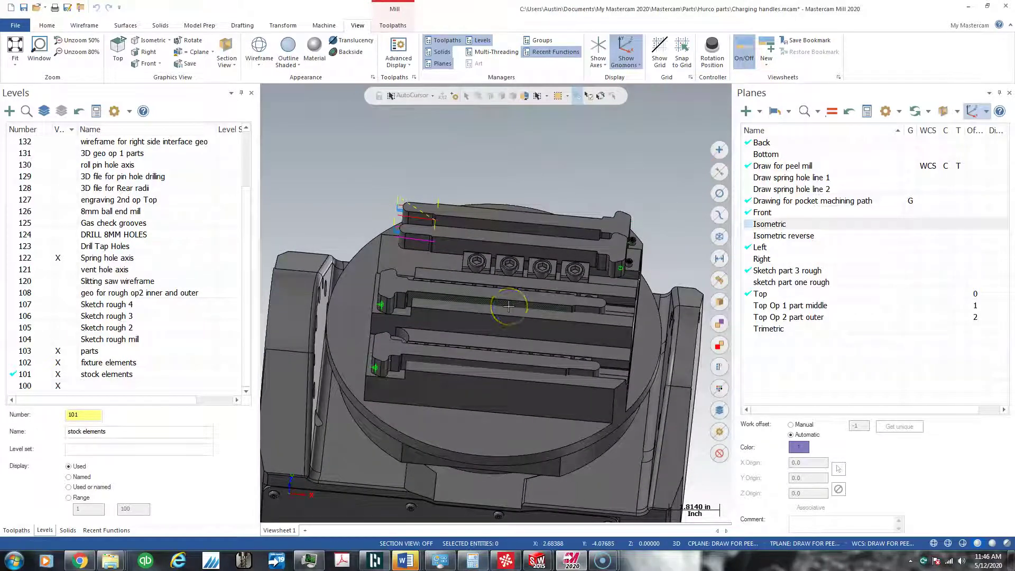
key(alt+3)
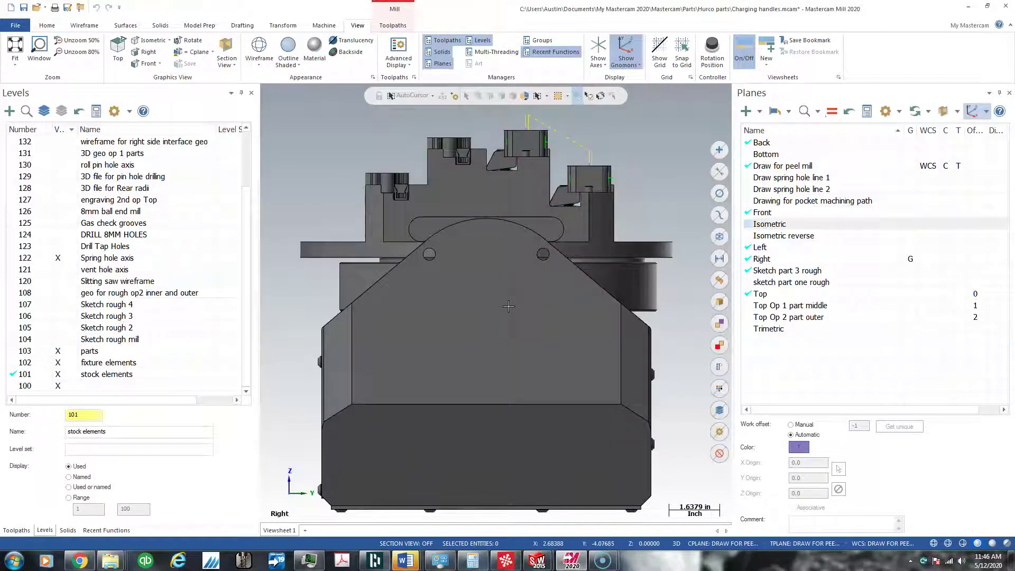
key(alt+1)
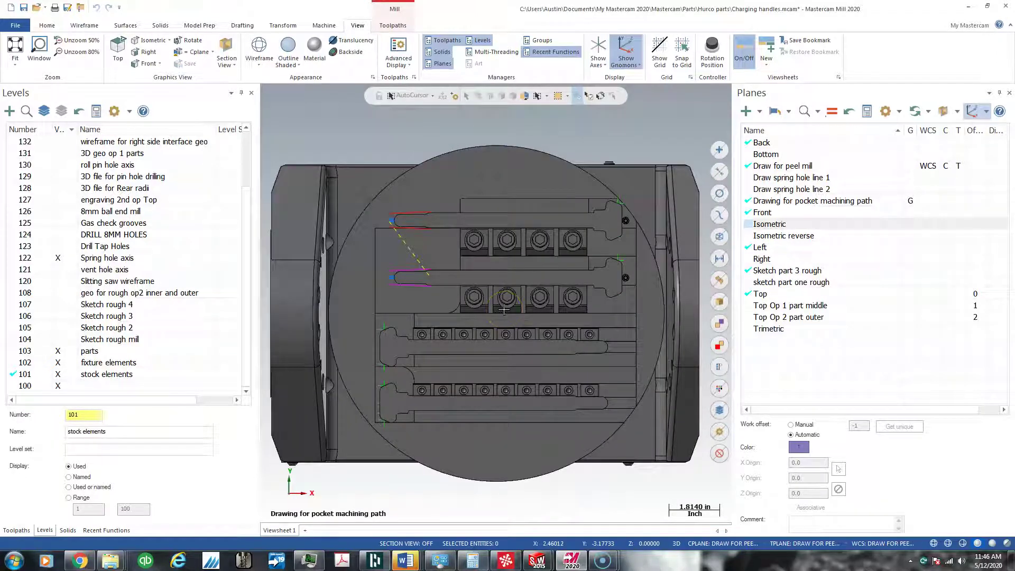
Step: Examine the fixture clamps and parts in the Drawing for pocket machining path view, close up, from farther away and shifted sideways
shift+middle_drag(503, 309, 504, 309)
scroll(504, 309, down, 1)
scroll(504, 310, up, 3)
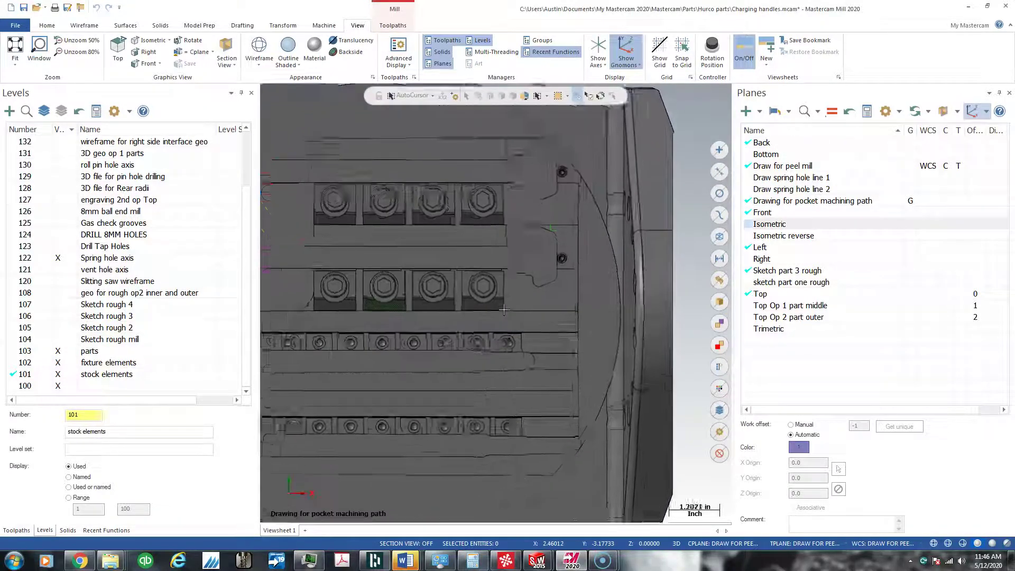
scroll(504, 309, down, 2)
scroll(504, 309, down, 5)
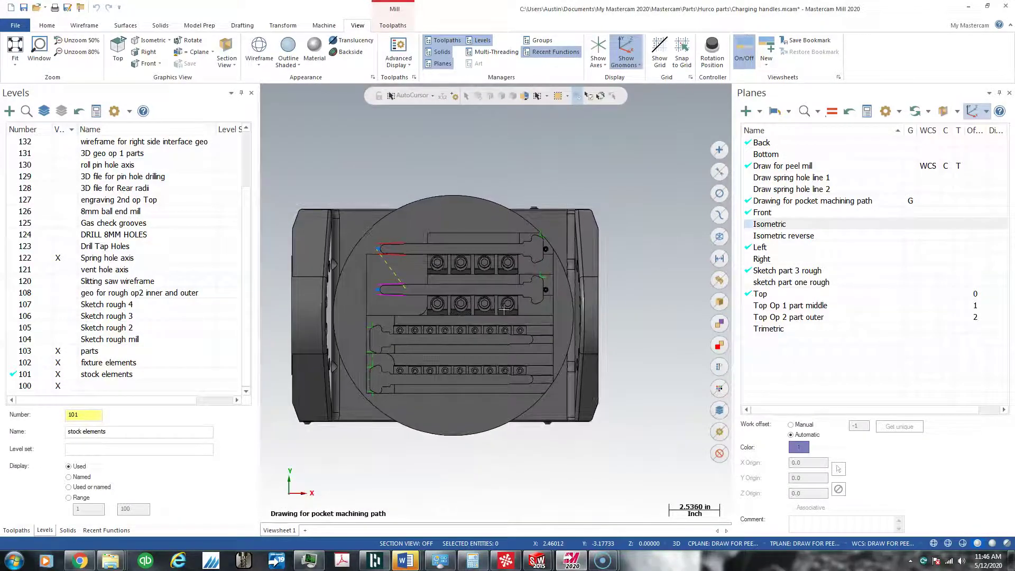
scroll(504, 309, up, 3)
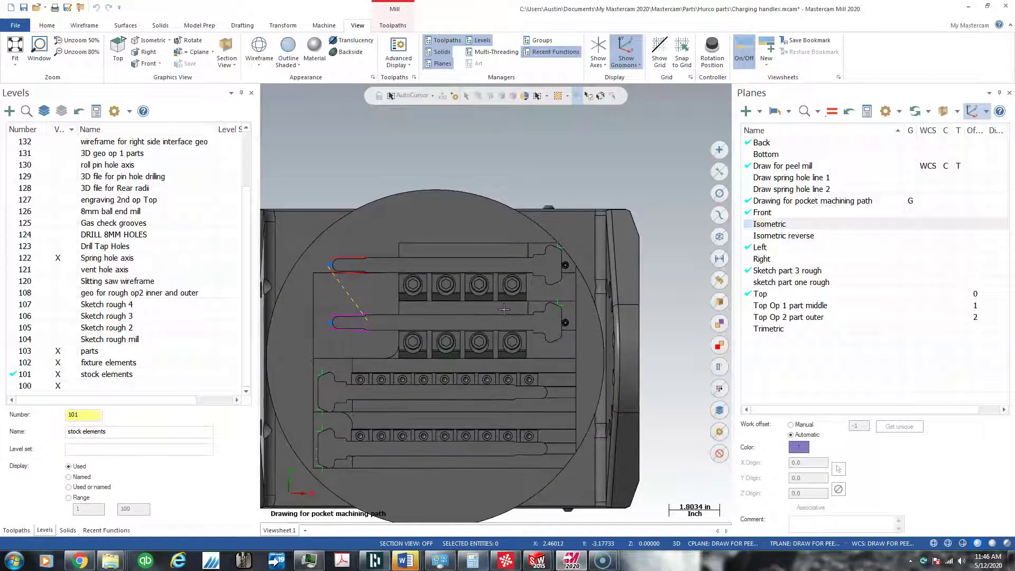
scroll(504, 309, up, 1)
scroll(504, 309, down, 3)
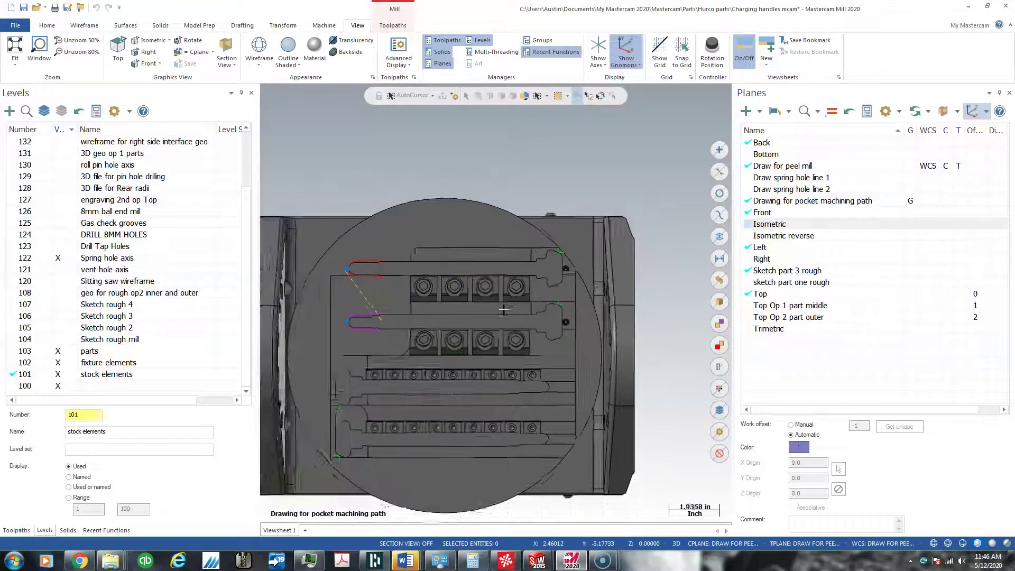
key(Right)
key(Right)
key(Right)
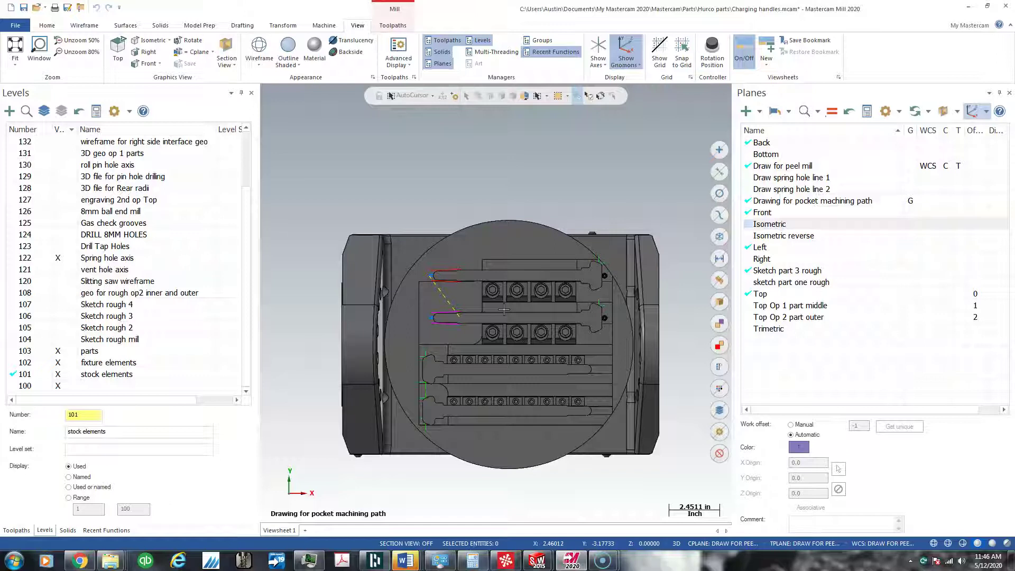
scroll(504, 309, up, 2)
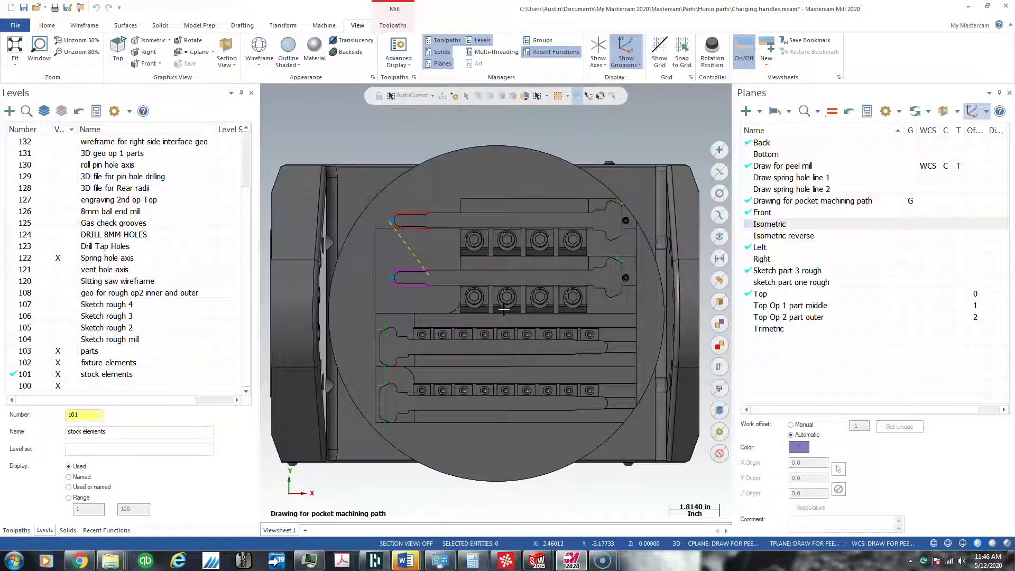
scroll(505, 308, up, 2)
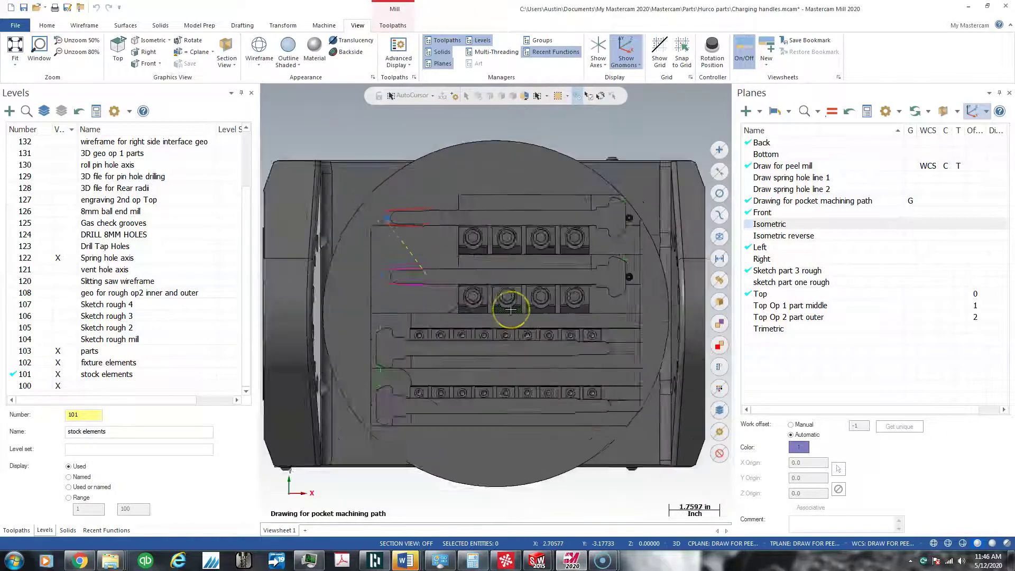
scroll(509, 309, down, 5)
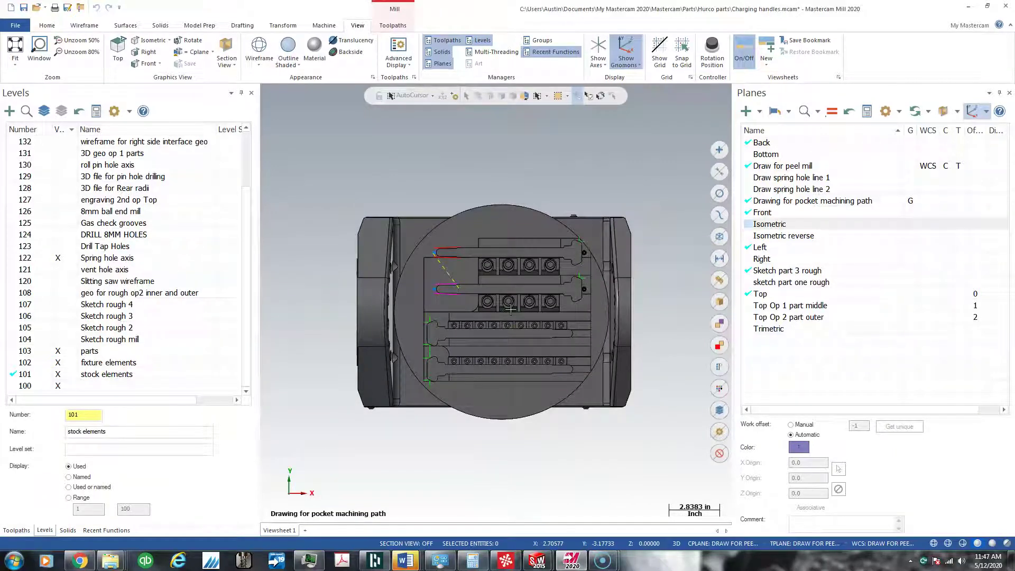
Step: Examine the tilted rotary table and fixture at varying angles and distances, combining rotation with zooming around the parts
click(527, 286)
mouse_move(537, 300)
middle_down()
mouse_move(633, 310)
mouse_move(528, 226)
mouse_move(521, 245)
mouse_move(535, 255)
mouse_move(536, 282)
middle_up()
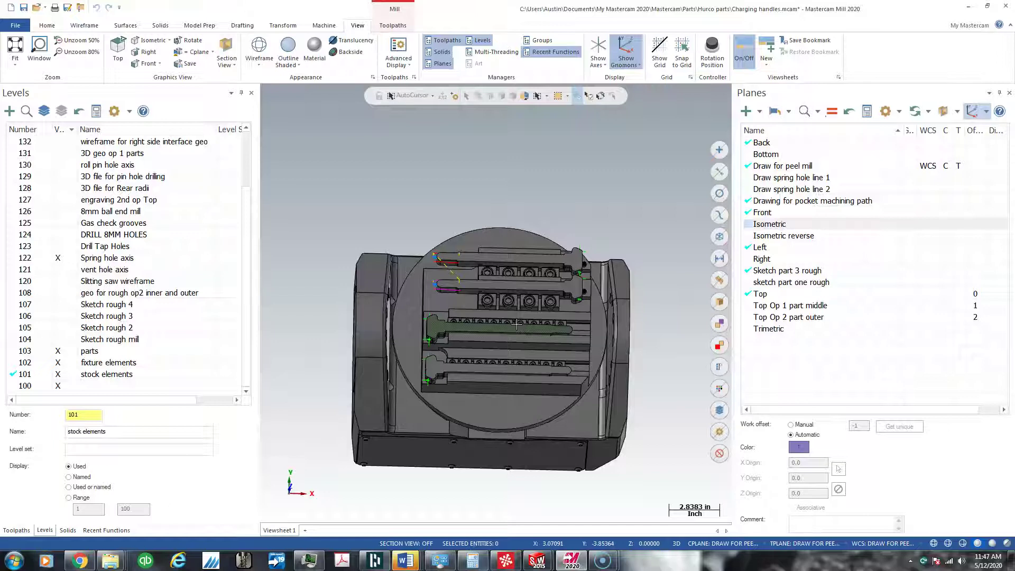
scroll(516, 324, up, 4)
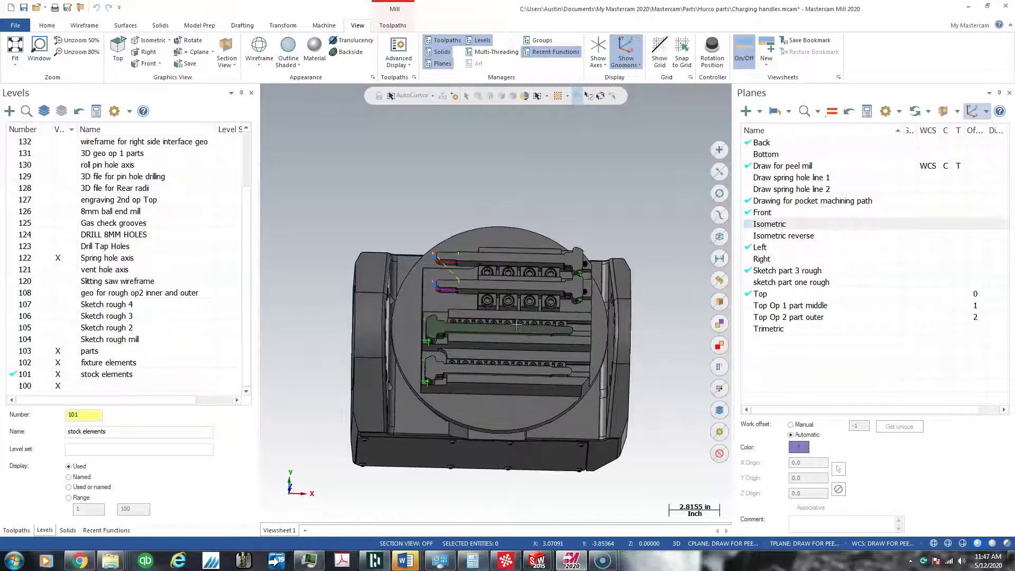
scroll(517, 325, down, 5)
middle_drag(517, 324, 505, 341)
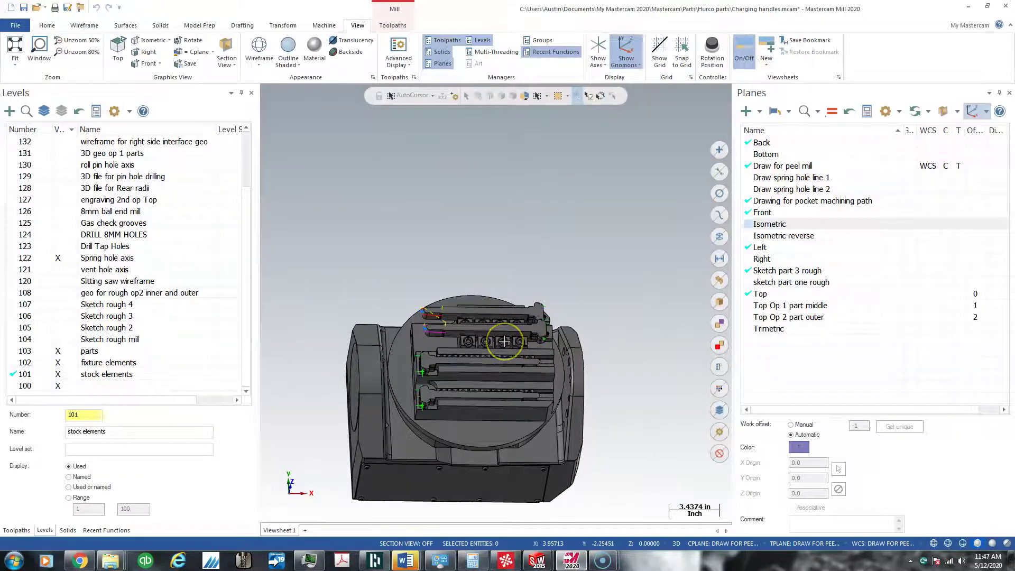
scroll(504, 341, up, 3)
scroll(505, 341, down, 2)
scroll(504, 341, up, 1)
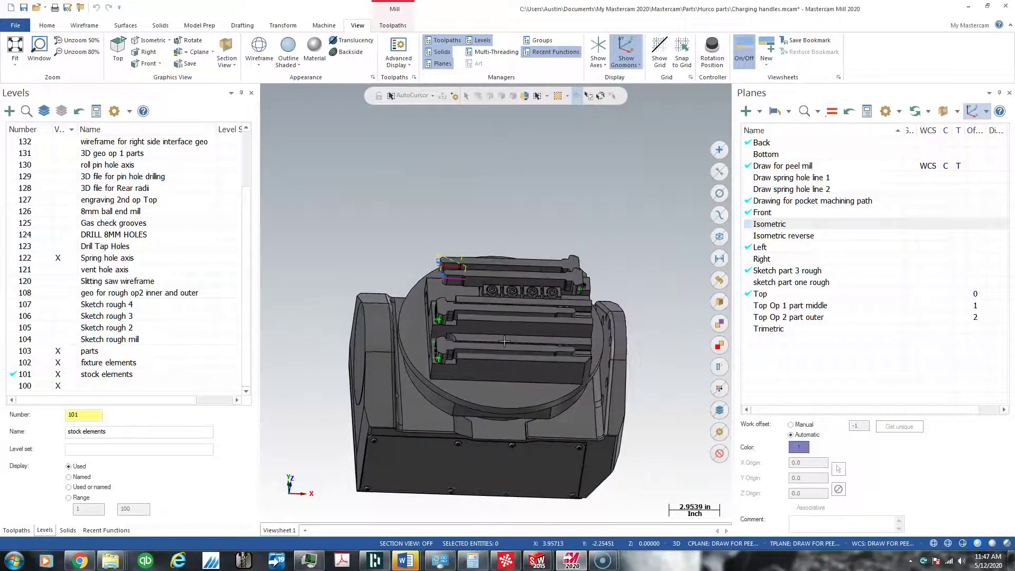
scroll(504, 341, up, 1)
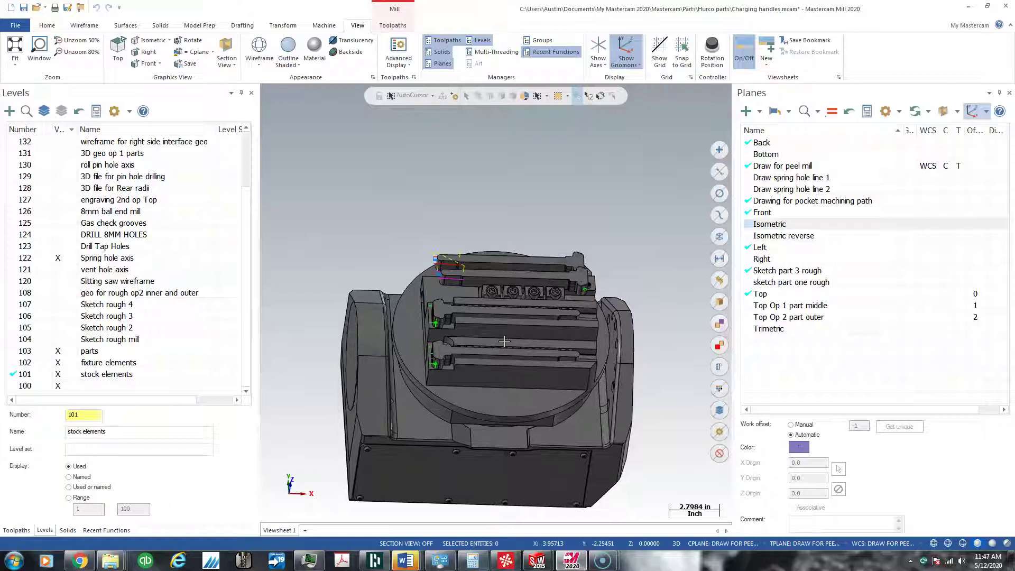
scroll(505, 341, up, 3)
scroll(504, 341, down, 3)
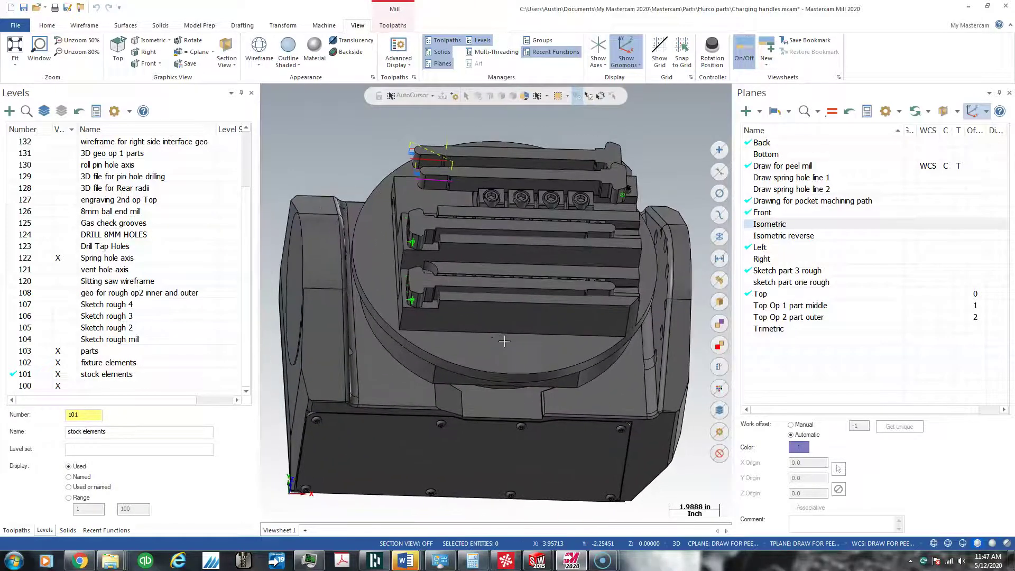
scroll(504, 342, up, 2)
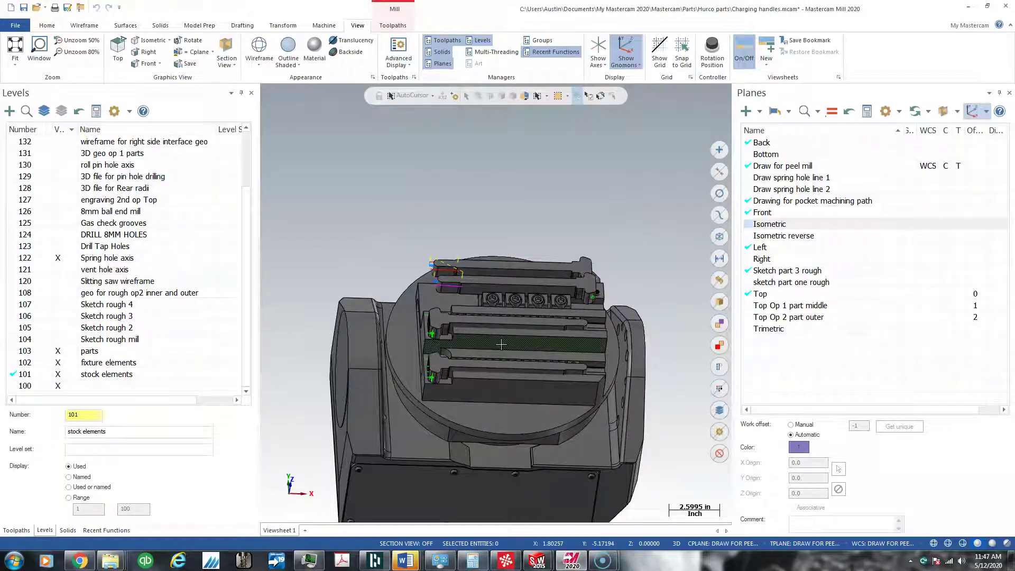
scroll(501, 345, up, 4)
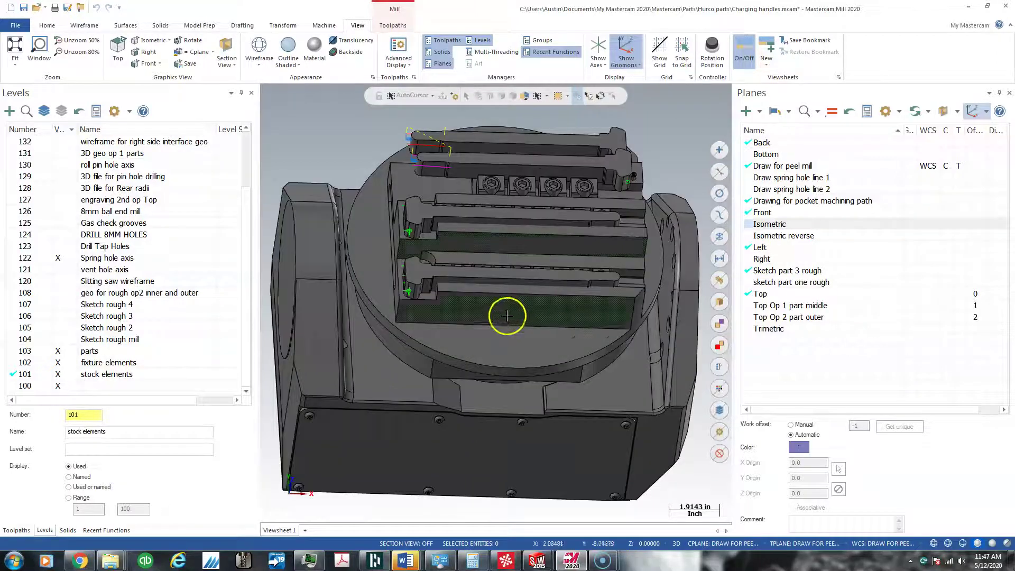
scroll(518, 304, down, 5)
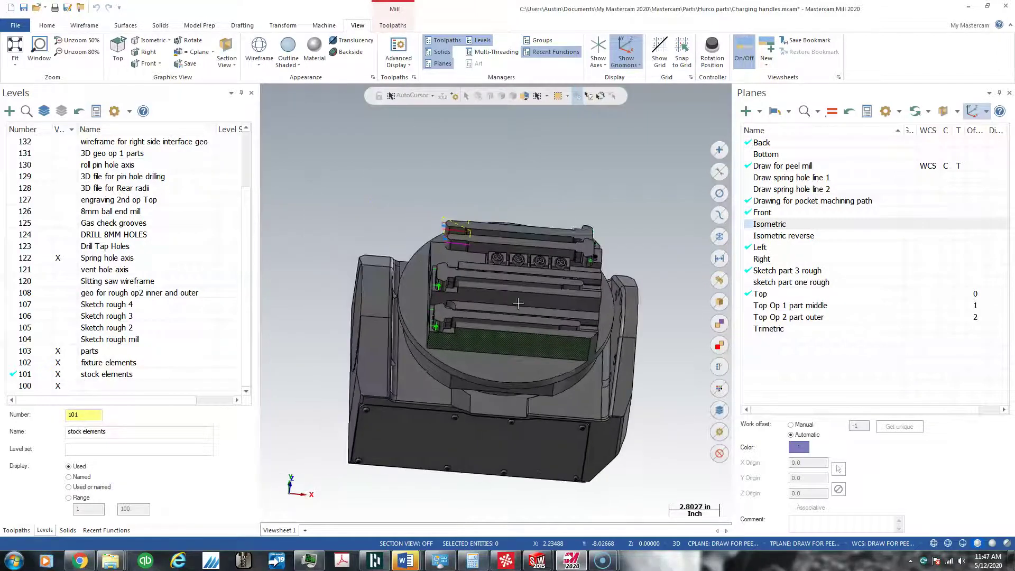
scroll(518, 303, up, 5)
scroll(518, 303, down, 6)
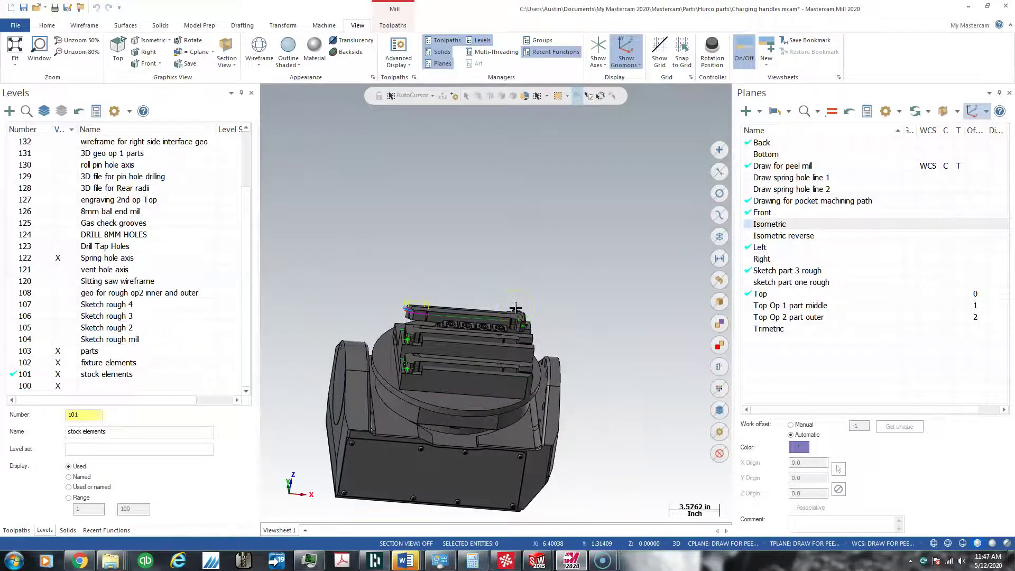
scroll(516, 307, up, 3)
scroll(513, 317, down, 5)
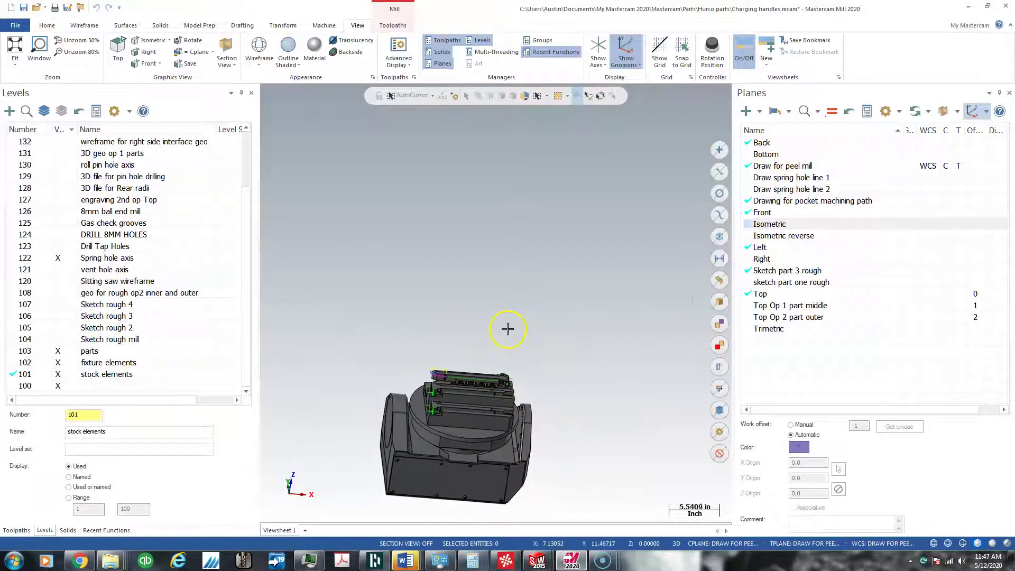
Step: Fit the whole model in the graphics area and examine the front of the rotary table from progressively lower angles and different distances
right_click(508, 329)
click(521, 356)
scroll(524, 359, up, 5)
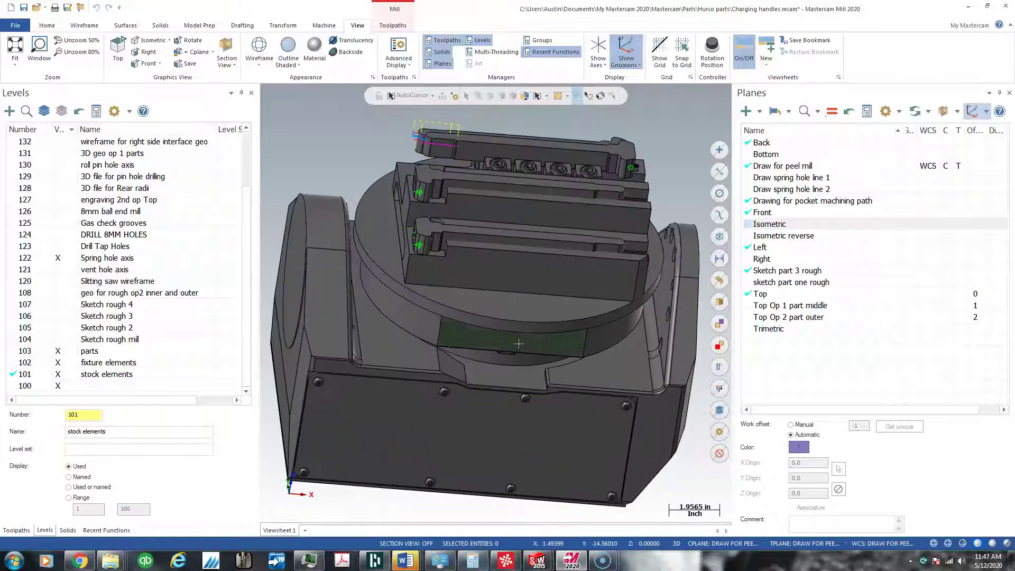
scroll(518, 343, down, 2)
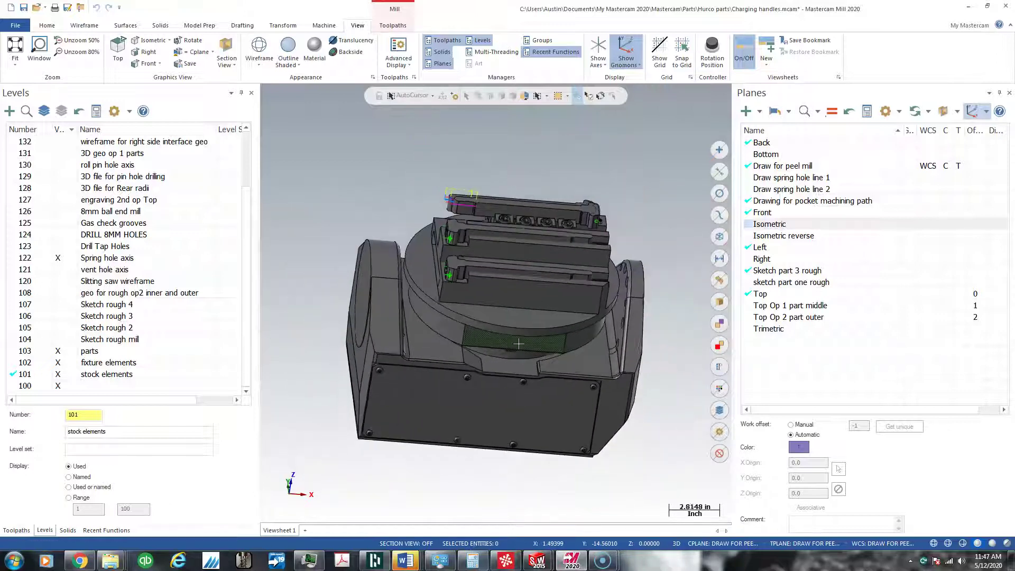
scroll(518, 344, down, 2)
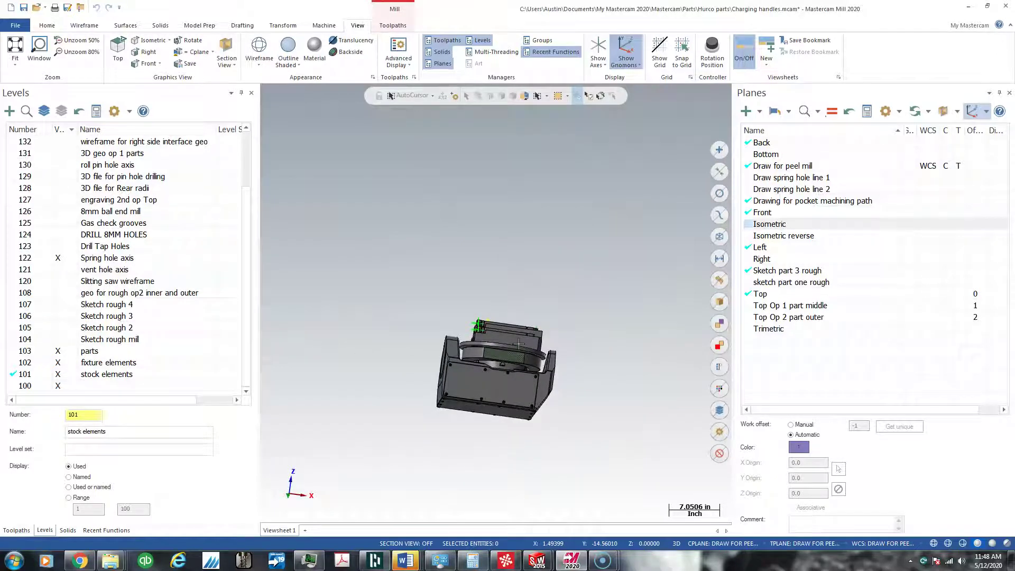
scroll(519, 344, up, 2)
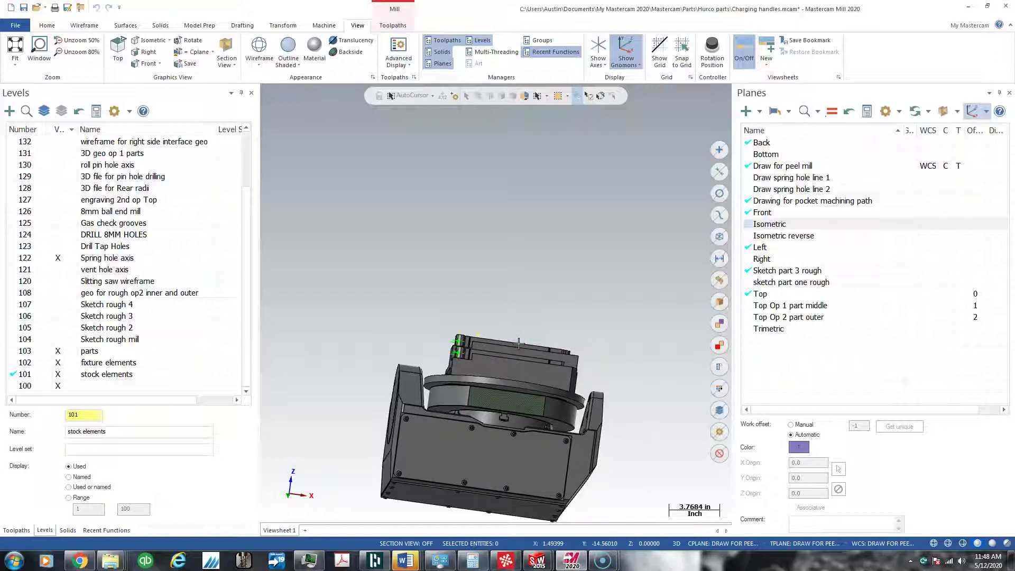
scroll(518, 344, up, 2)
scroll(519, 343, down, 4)
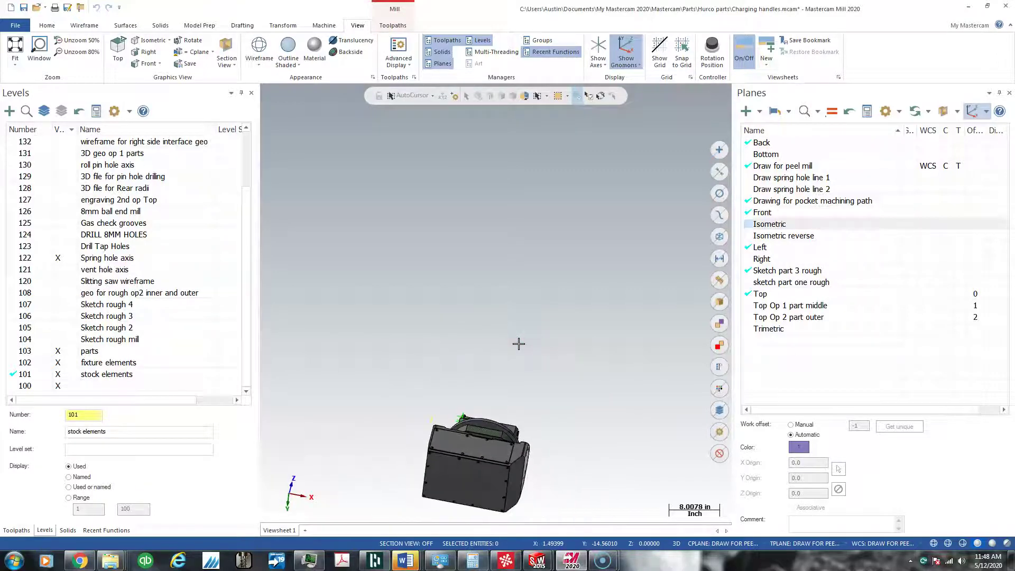
scroll(519, 344, up, 1)
Step: Fit the model in the graphics area again and inspect the rotary table's front cover and underside up close
right_click(517, 363)
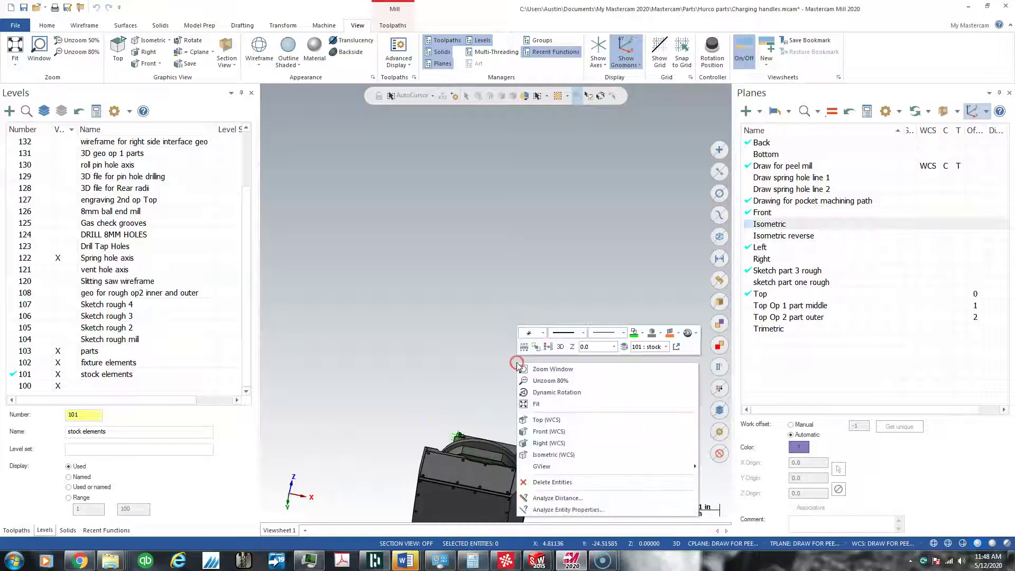
click(556, 405)
scroll(544, 392, up, 4)
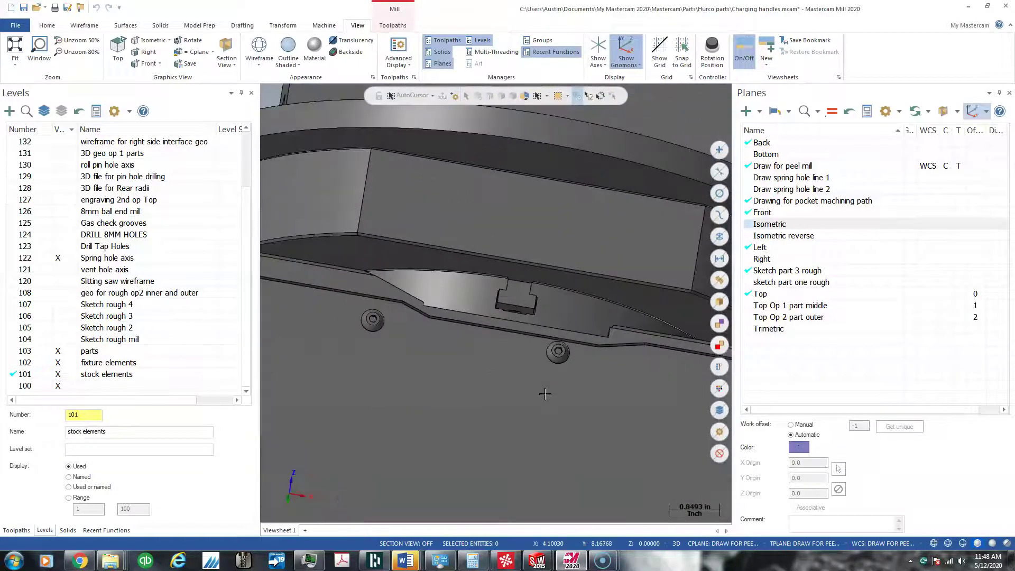
scroll(543, 393, down, 6)
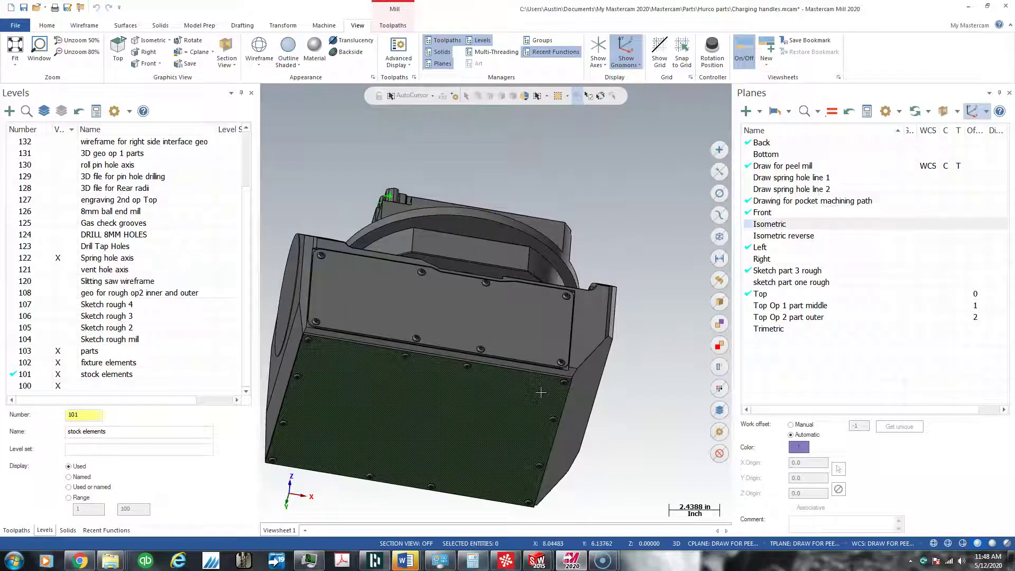
scroll(541, 392, up, 2)
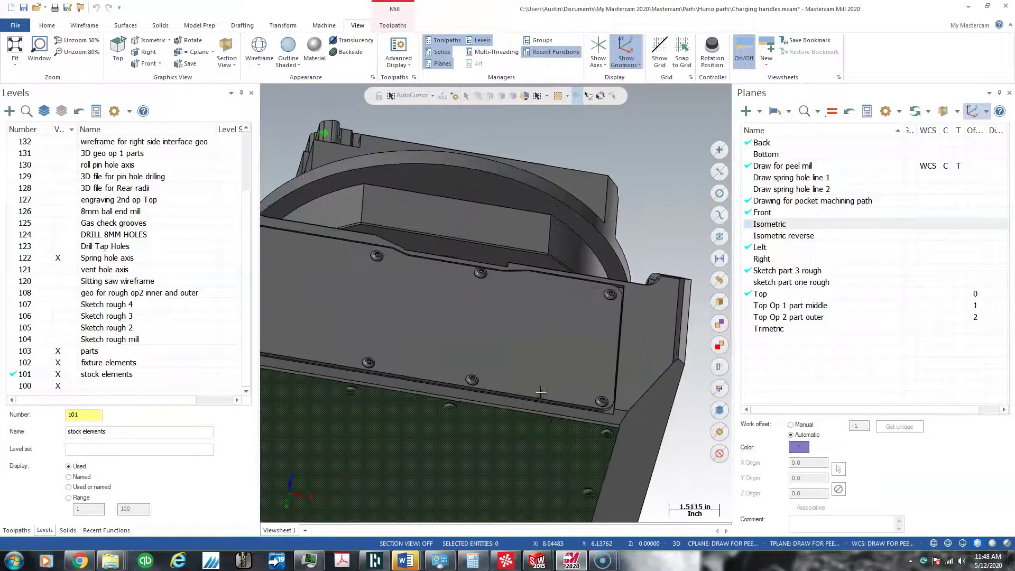
Step: Examine the rotary table's underside and front cover from far away and close up, combining zooming with rotation
scroll(540, 392, down, 3)
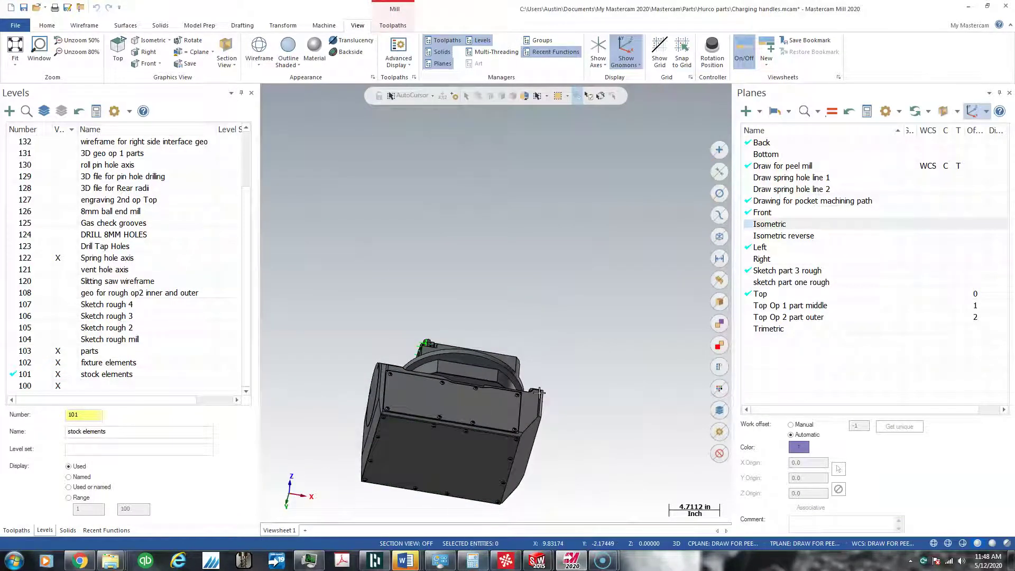
scroll(539, 392, up, 1)
scroll(540, 392, down, 4)
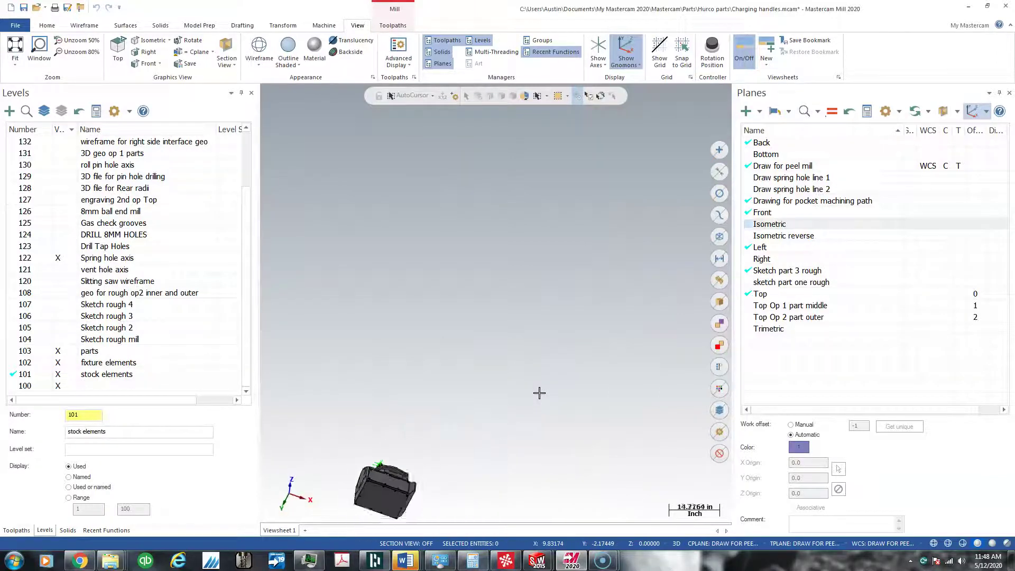
scroll(538, 393, down, 3)
middle_drag(538, 392, 491, 399)
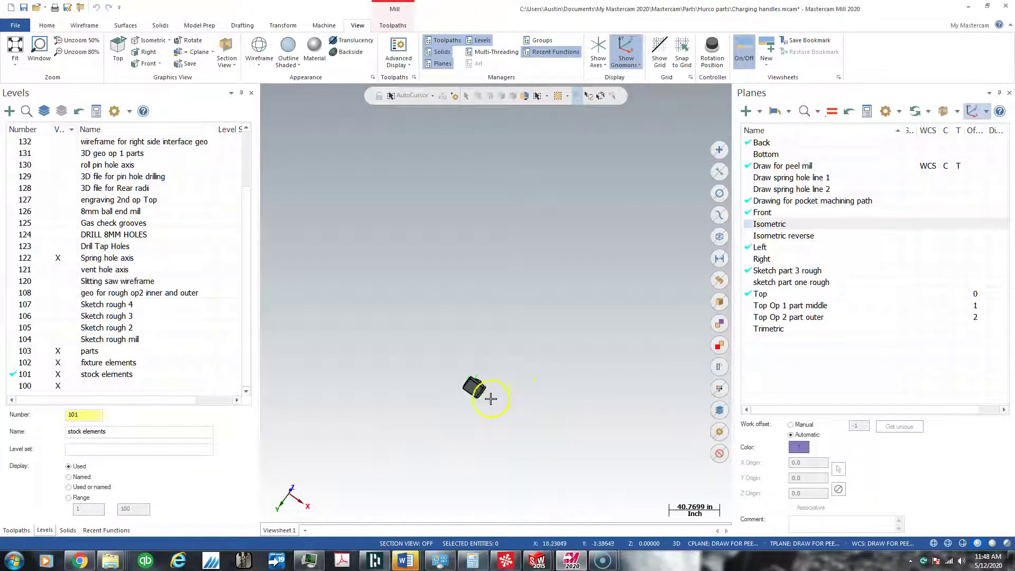
scroll(491, 399, up, 6)
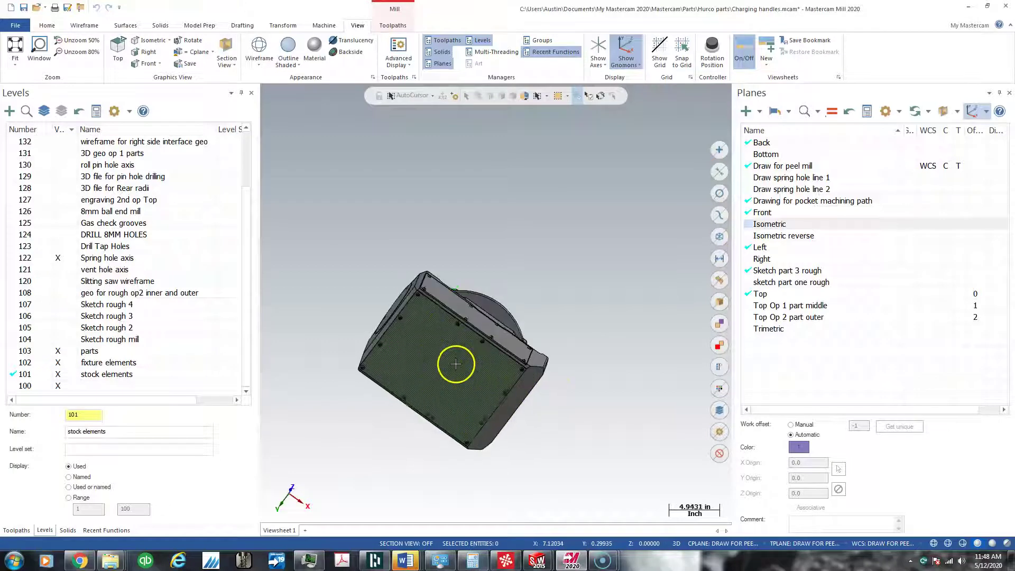
scroll(454, 363, up, 4)
scroll(451, 363, down, 1)
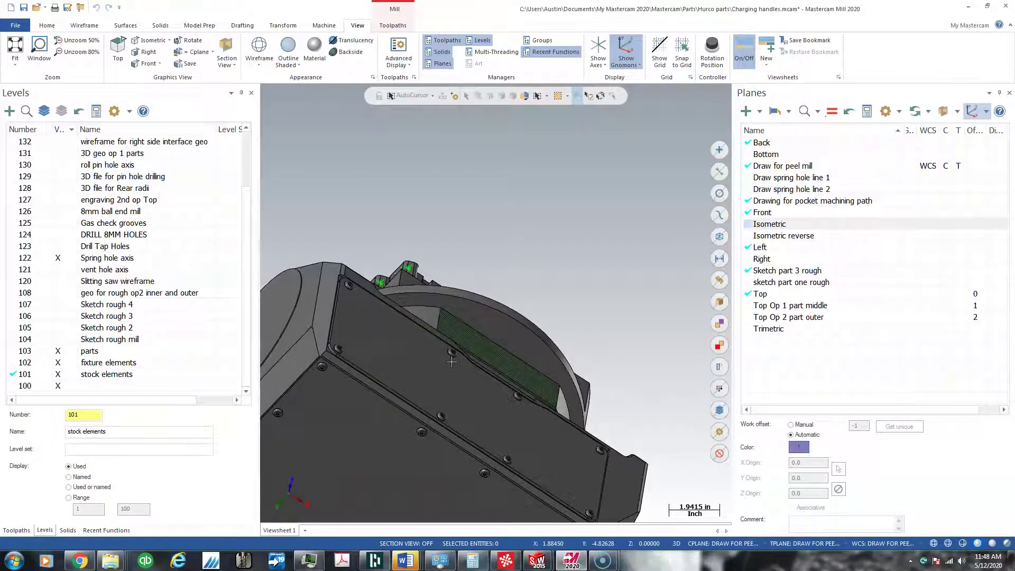
scroll(452, 362, down, 3)
Step: Fit the model in the graphics area and inspect the underside of the rotary table at varying distances
right_click(478, 296)
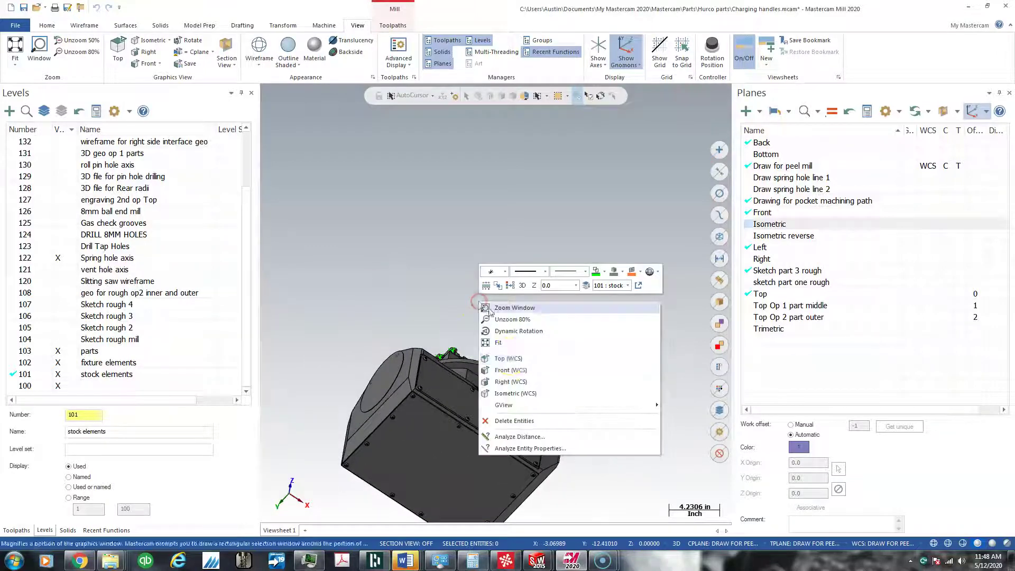
click(509, 359)
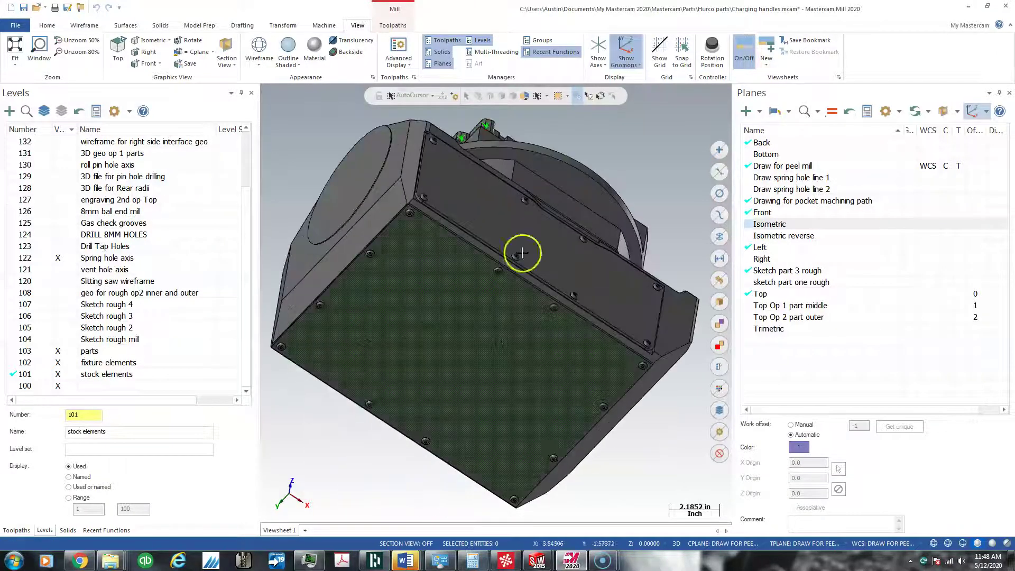
click(713, 58)
click(486, 281)
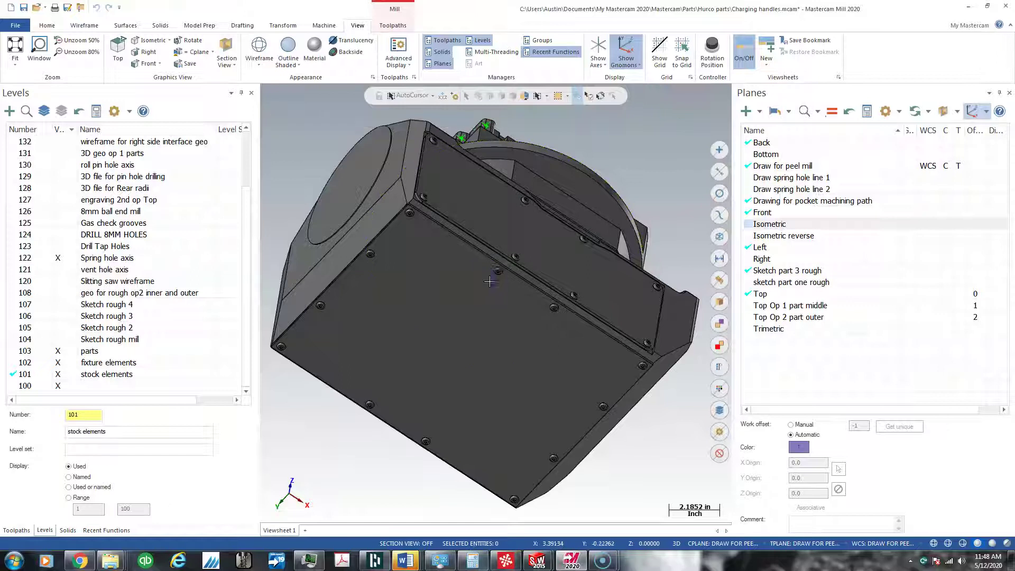
middle_drag(518, 244, 500, 295)
scroll(510, 282, up, 4)
scroll(510, 282, down, 4)
scroll(510, 282, down, 5)
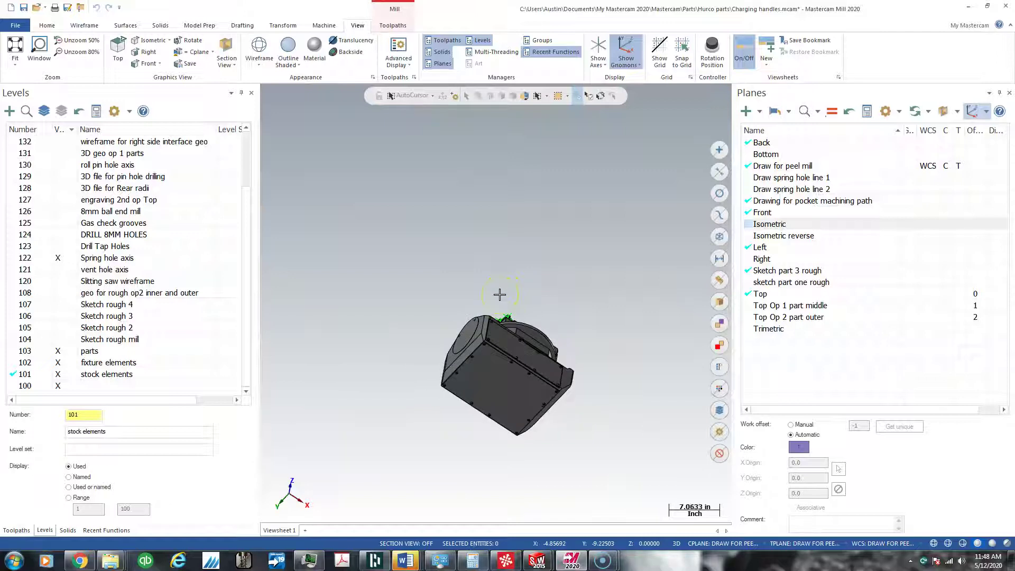
scroll(500, 294, up, 3)
scroll(500, 294, down, 4)
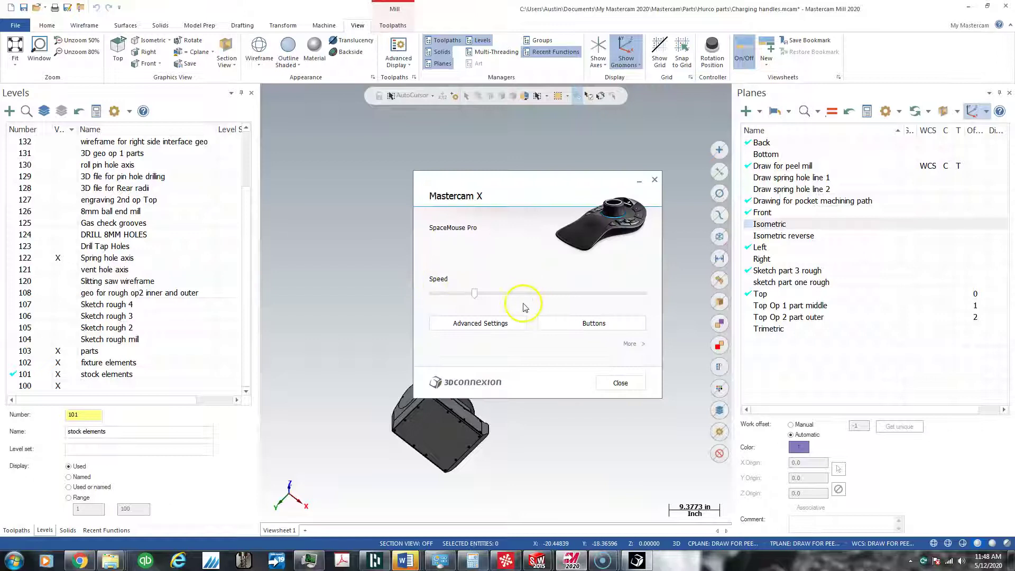
Step: Disable Pan / Zoom and the spin axis in the SpaceMouse Pro advanced settings, leaving the other two rotation axes active
click(514, 320)
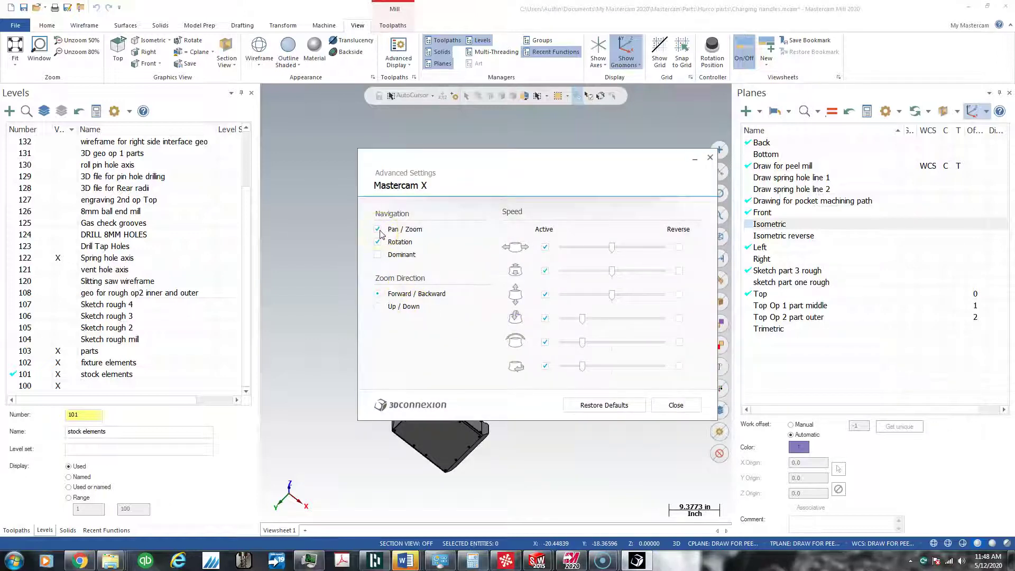
click(378, 230)
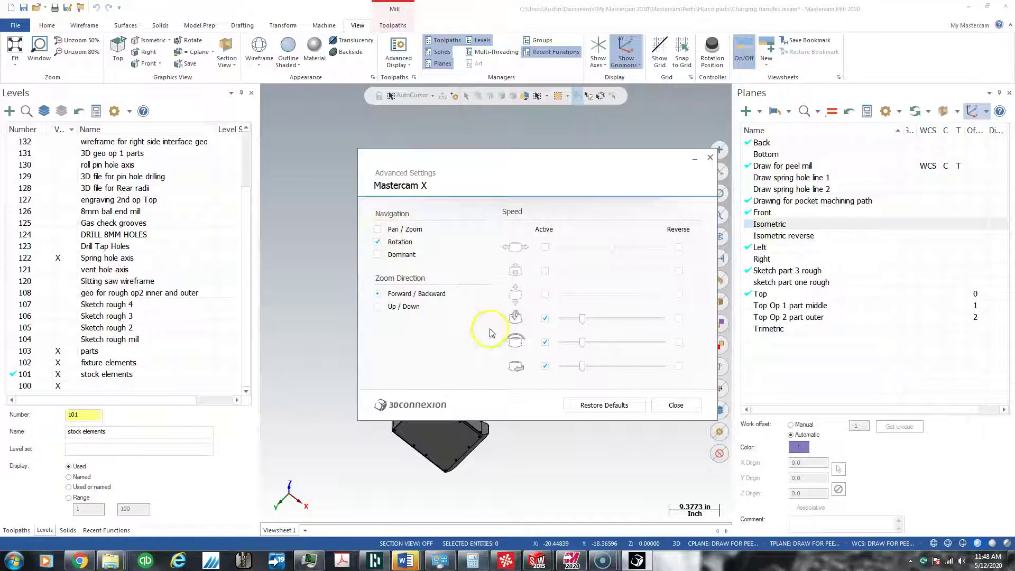
click(545, 366)
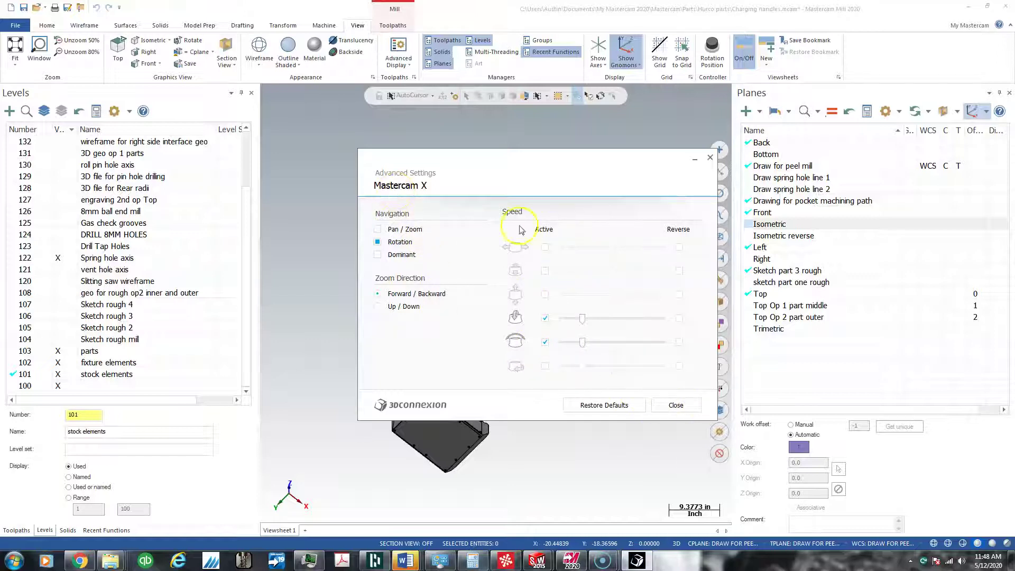
click(688, 406)
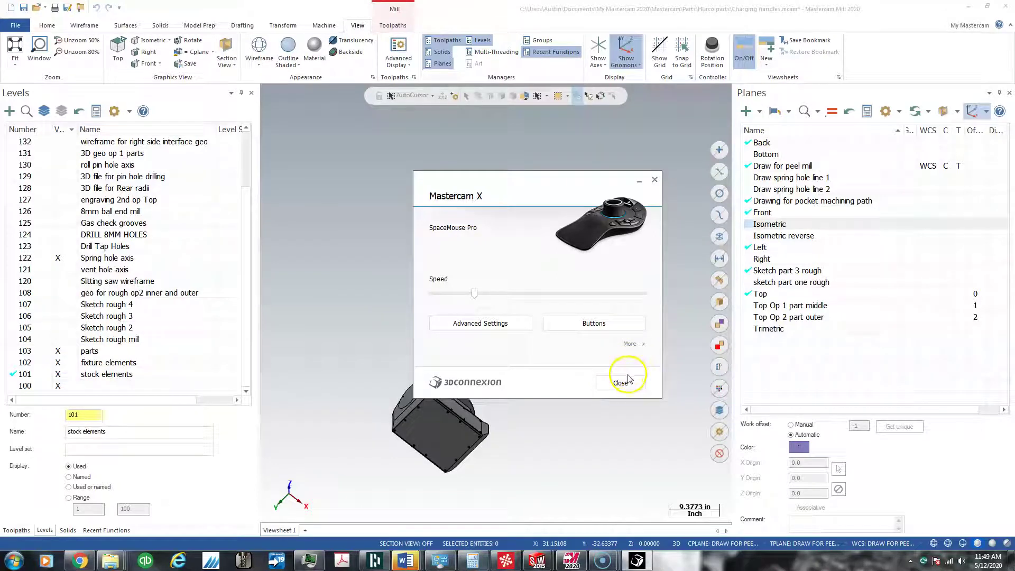
click(621, 382)
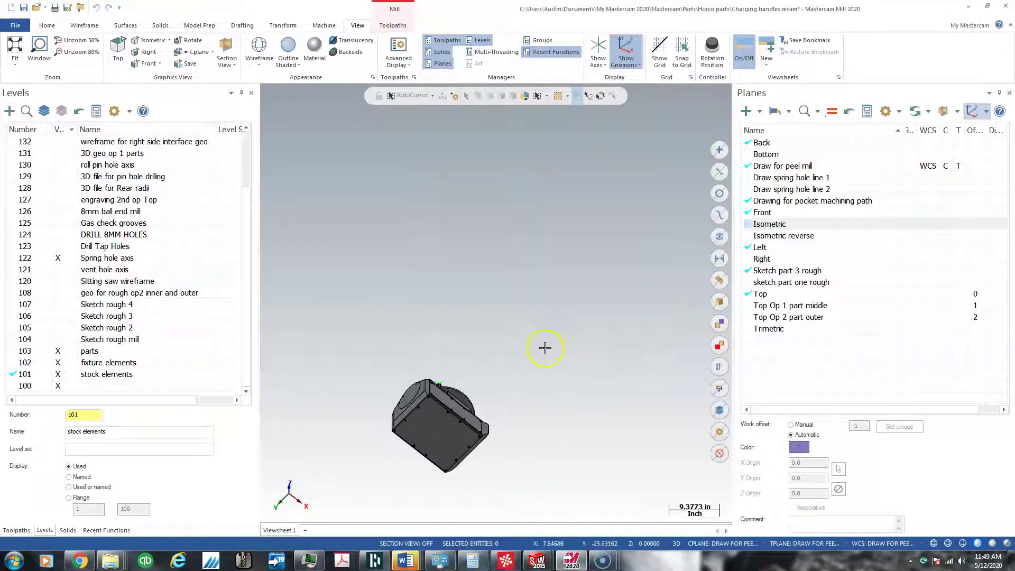
Step: Rotate the rotary table toward its front, fit it in the graphics area and switch to the isometric view
middle_drag(525, 346, 508, 357)
key(alt+F1)
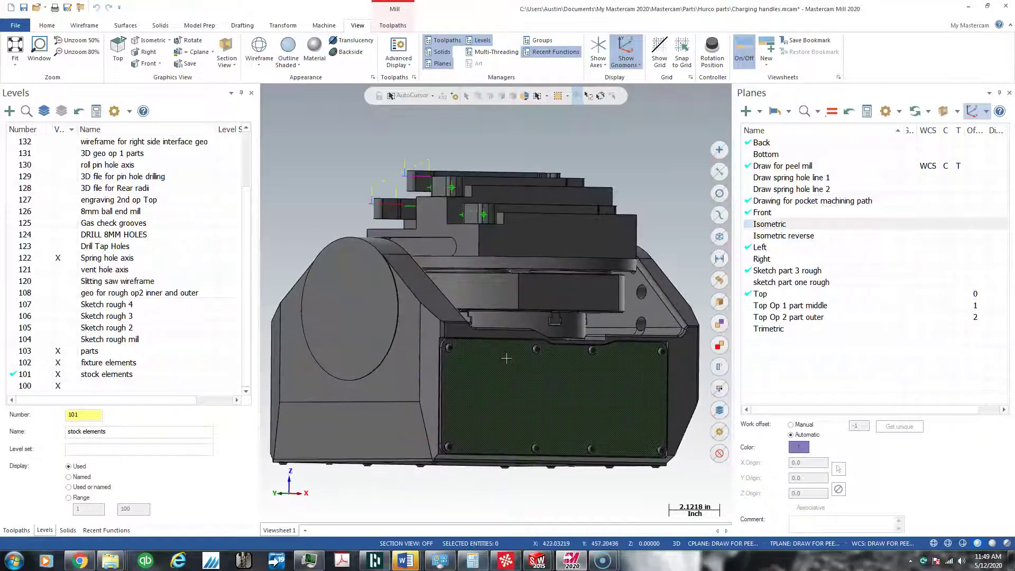
key(alt+7)
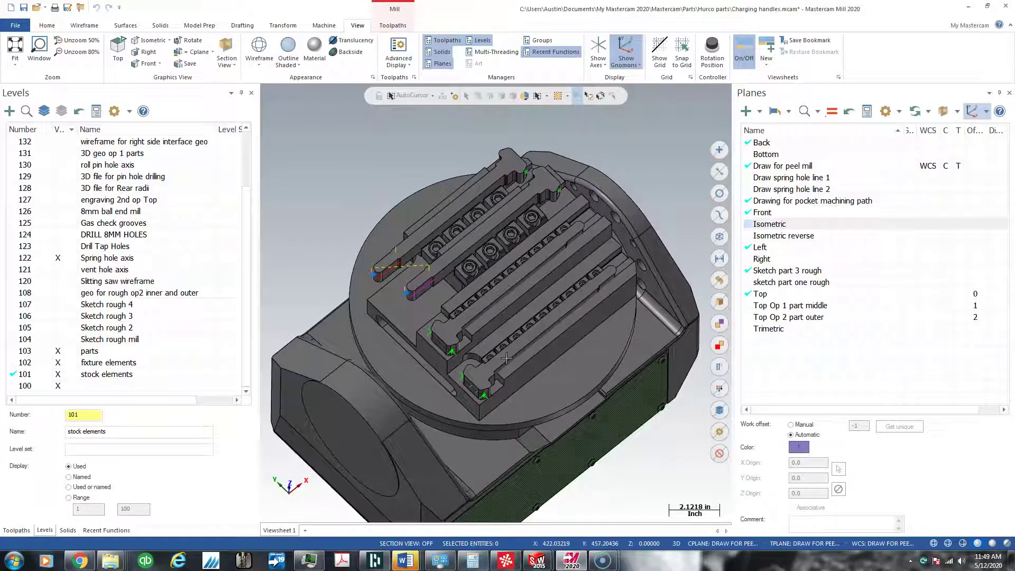
Step: Examine the fixture and its clamped parts from above and at oblique angles, combining rotation with zooming
middle_drag(507, 359, 511, 355)
scroll(510, 317, up, 2)
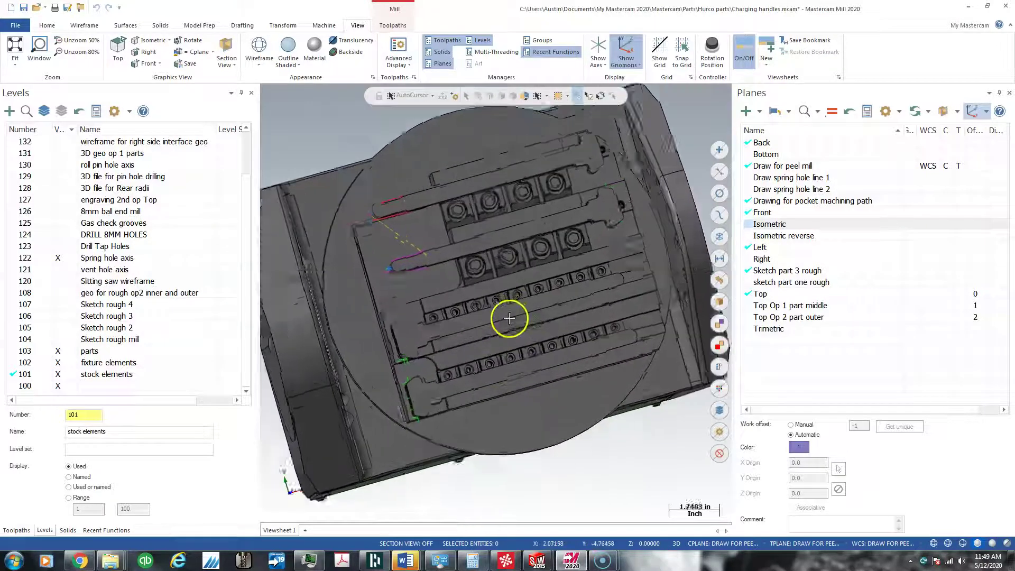
scroll(509, 318, down, 3)
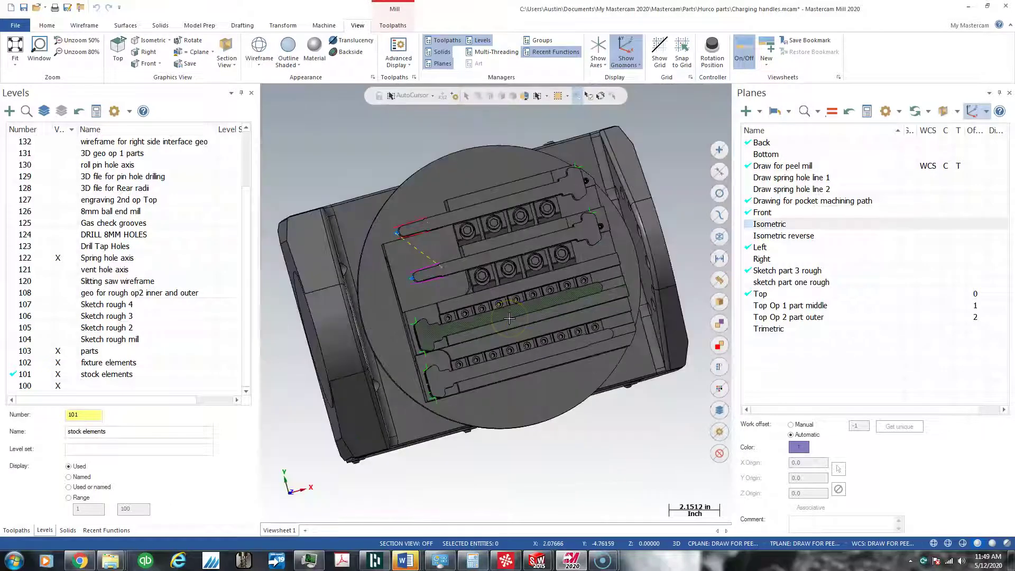
scroll(509, 318, down, 1)
middle_drag(509, 317, 509, 291)
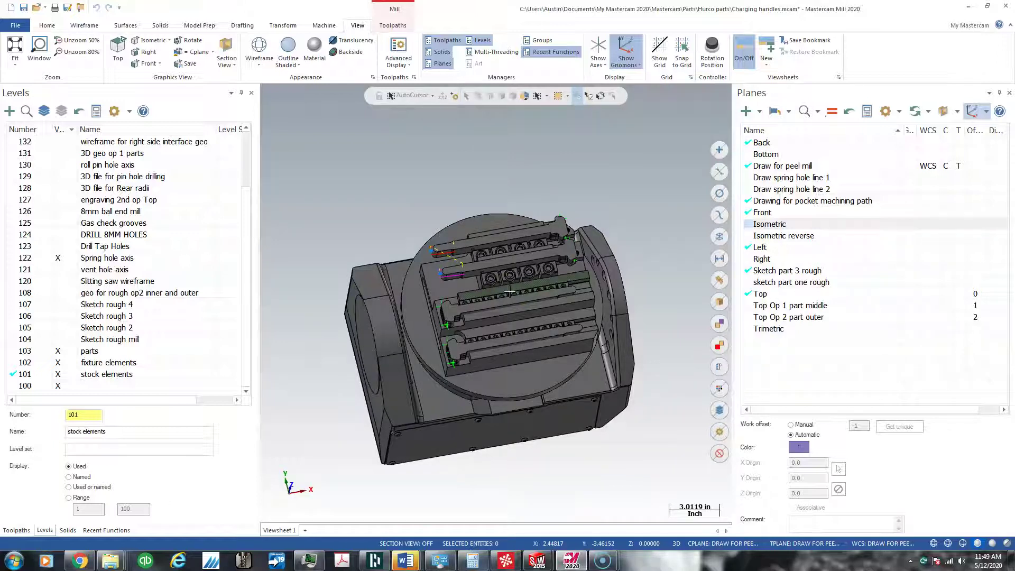
middle_drag(509, 291, 485, 301)
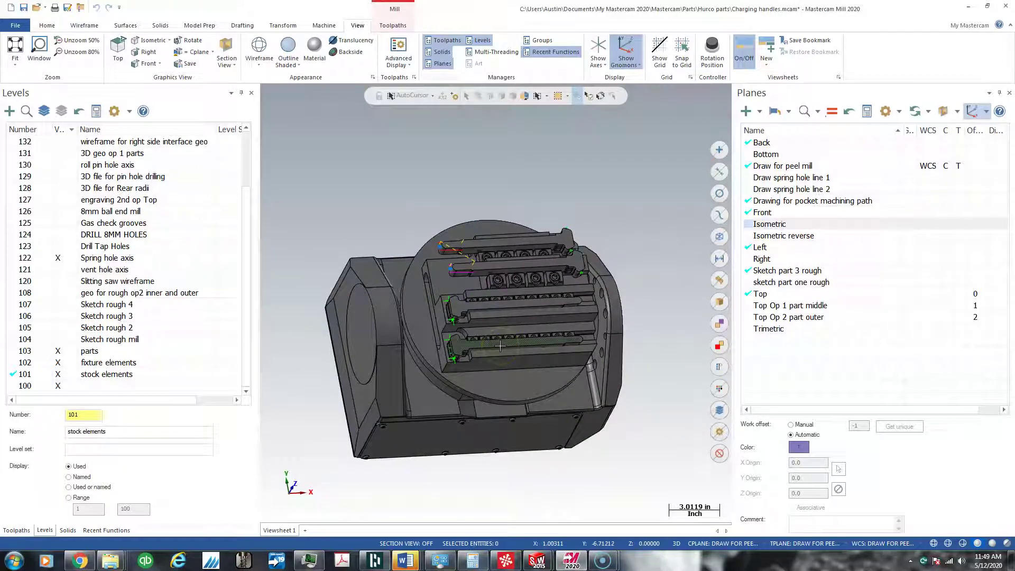
middle_drag(500, 346, 507, 315)
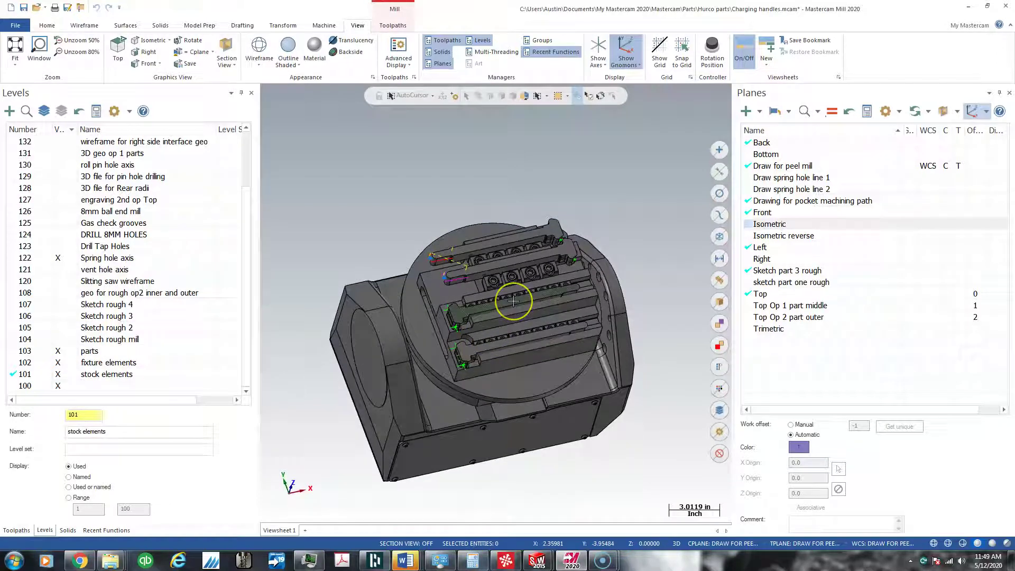